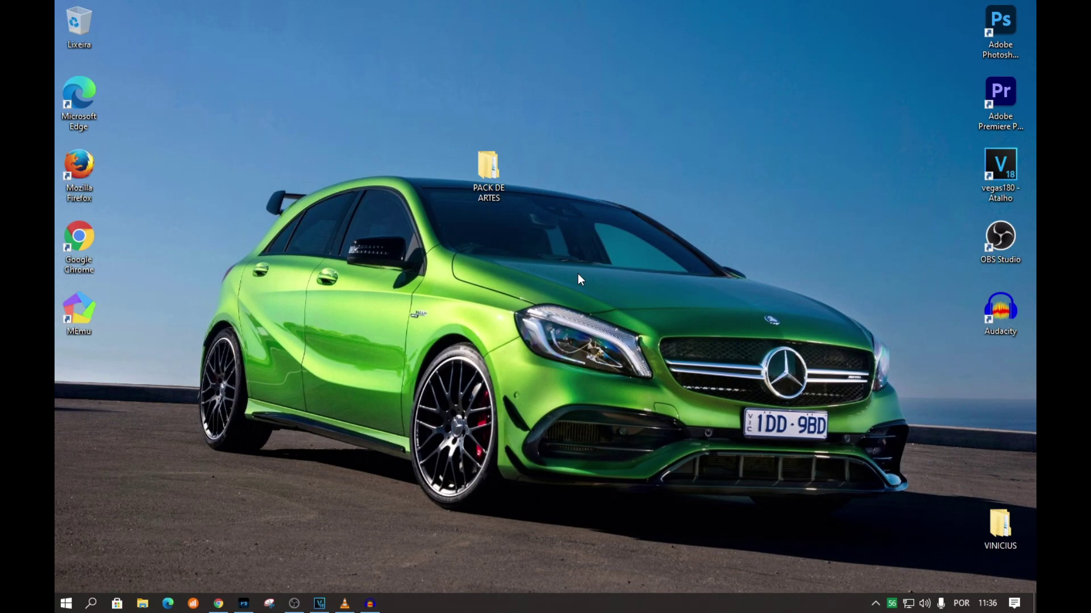
- Open the PACK DE ARTES folder from the desktop
double_click(496, 199)
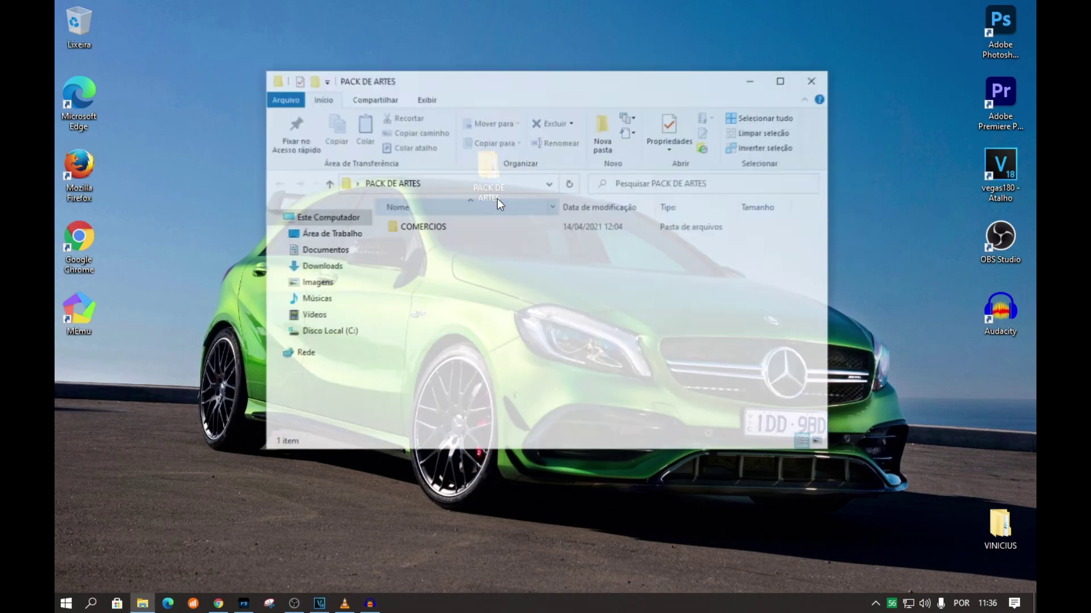
mouse_move(423, 227)
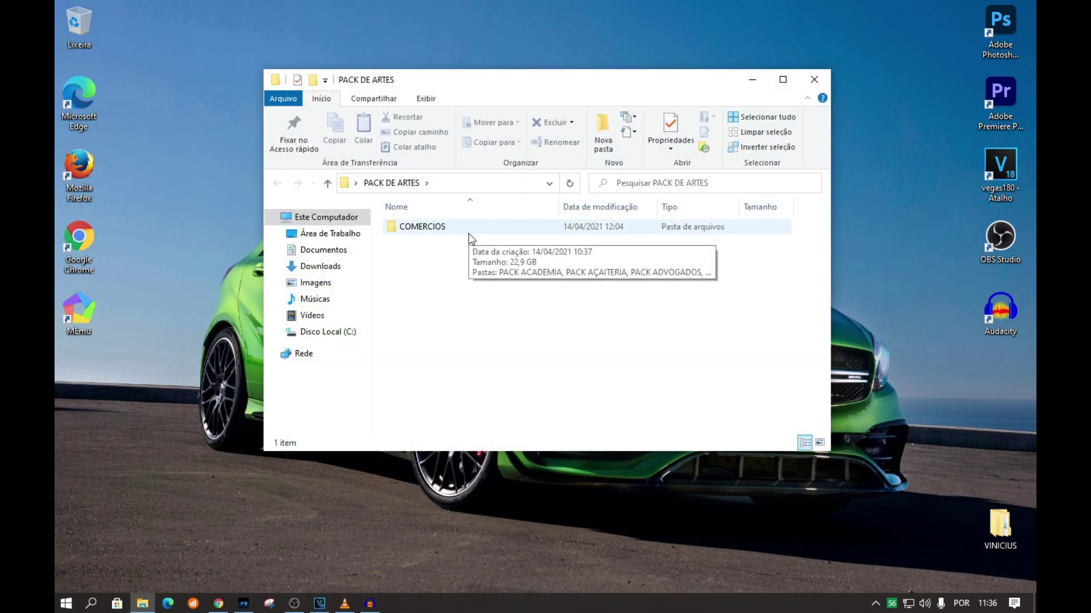
double_click(470, 234)
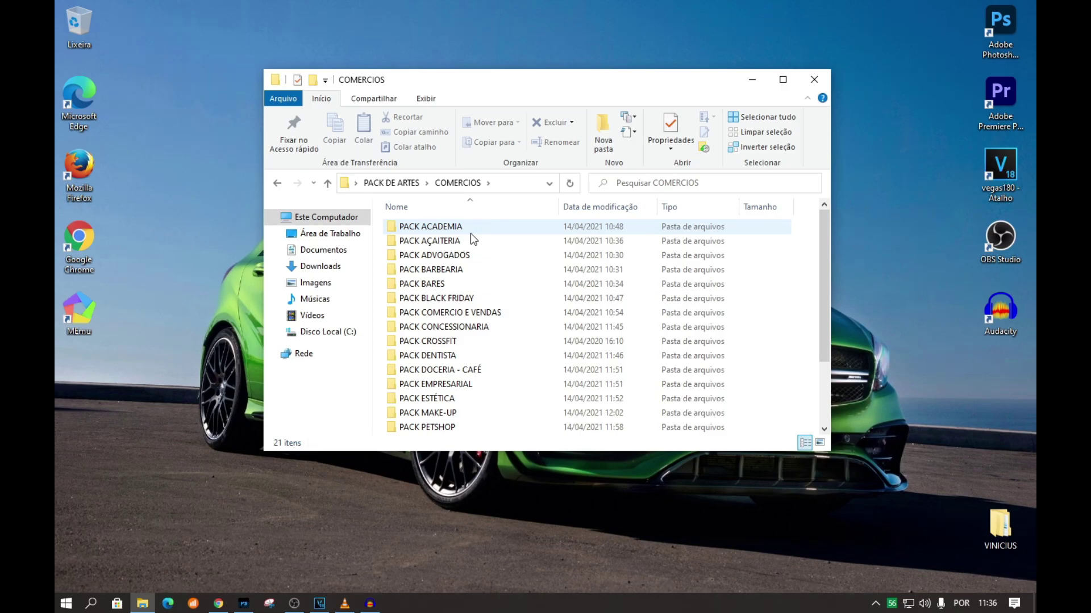
click(481, 229)
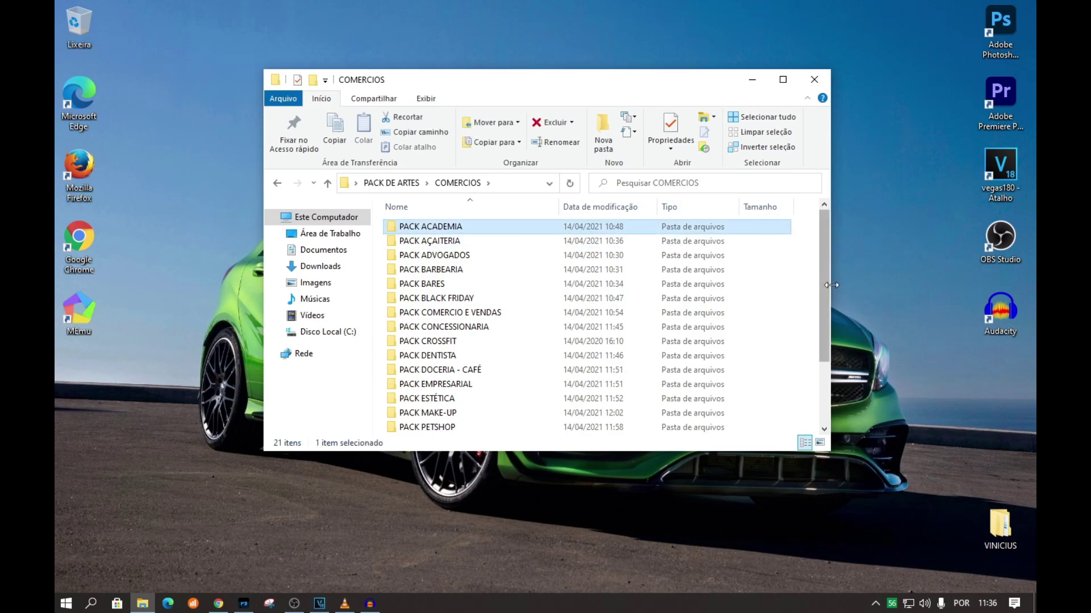
drag(826, 273, 817, 343)
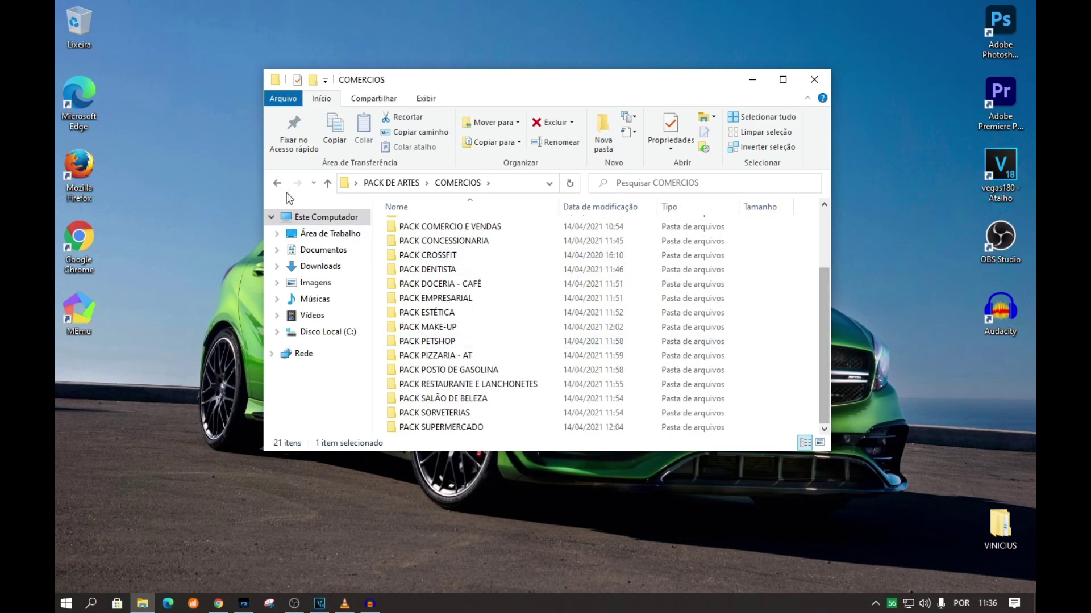
key(alt+Left)
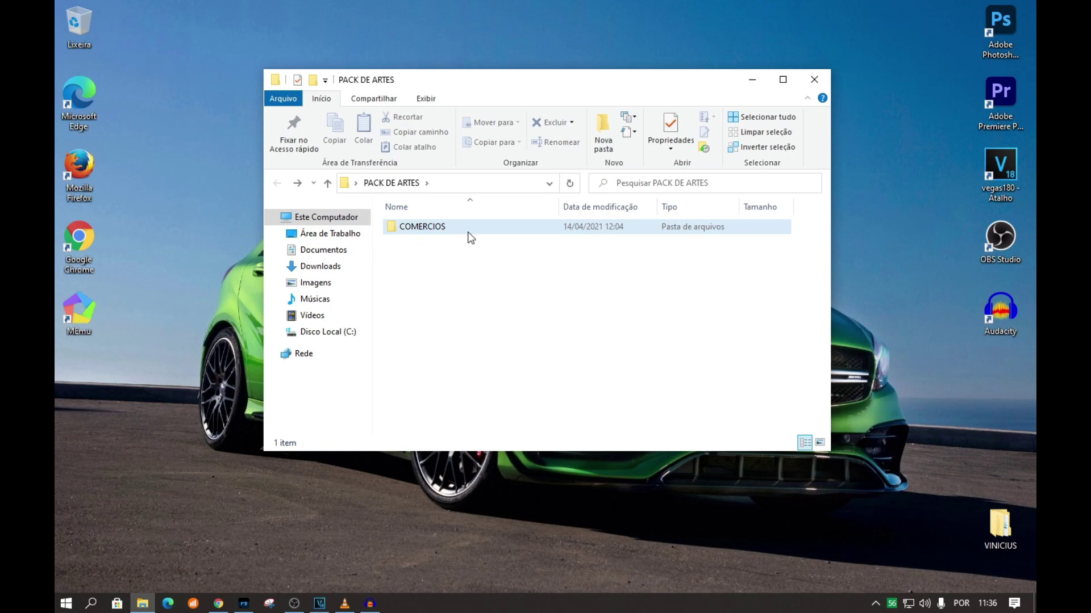
double_click(470, 230)
click(277, 183)
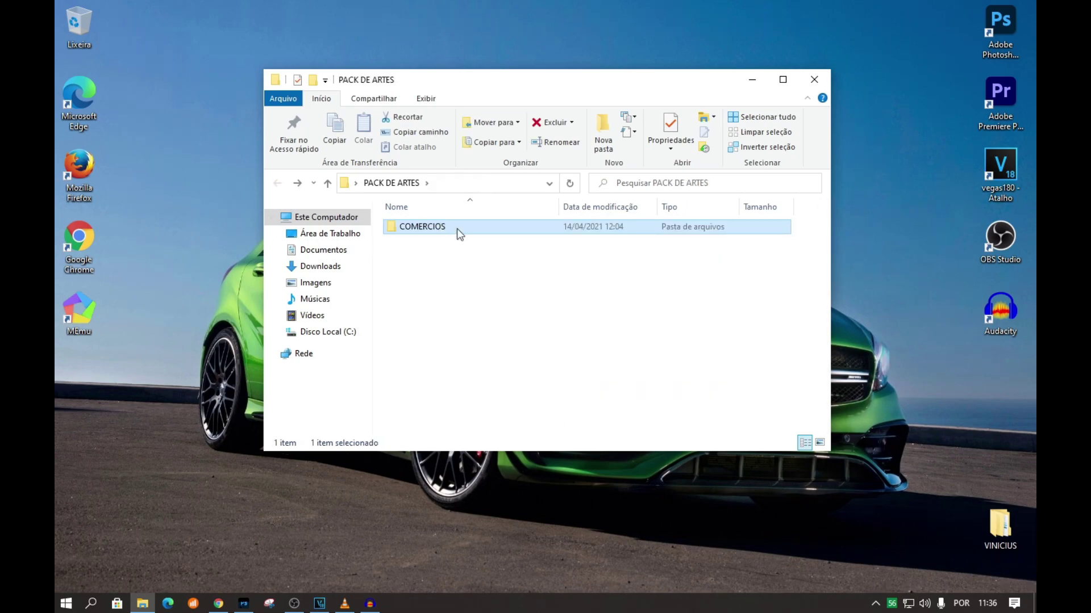
right_click(463, 227)
click(568, 580)
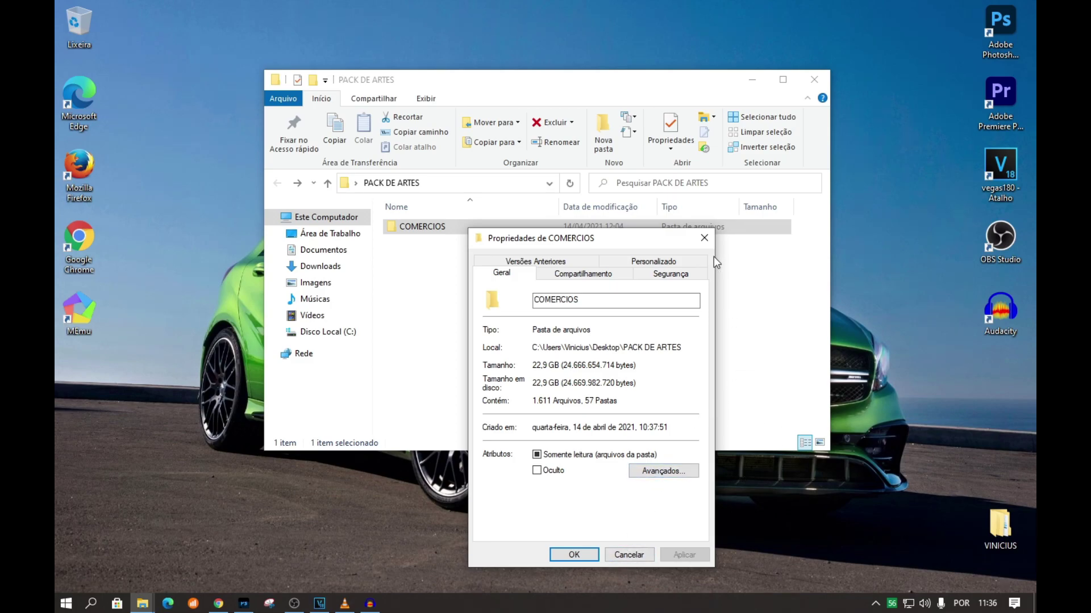
click(704, 238)
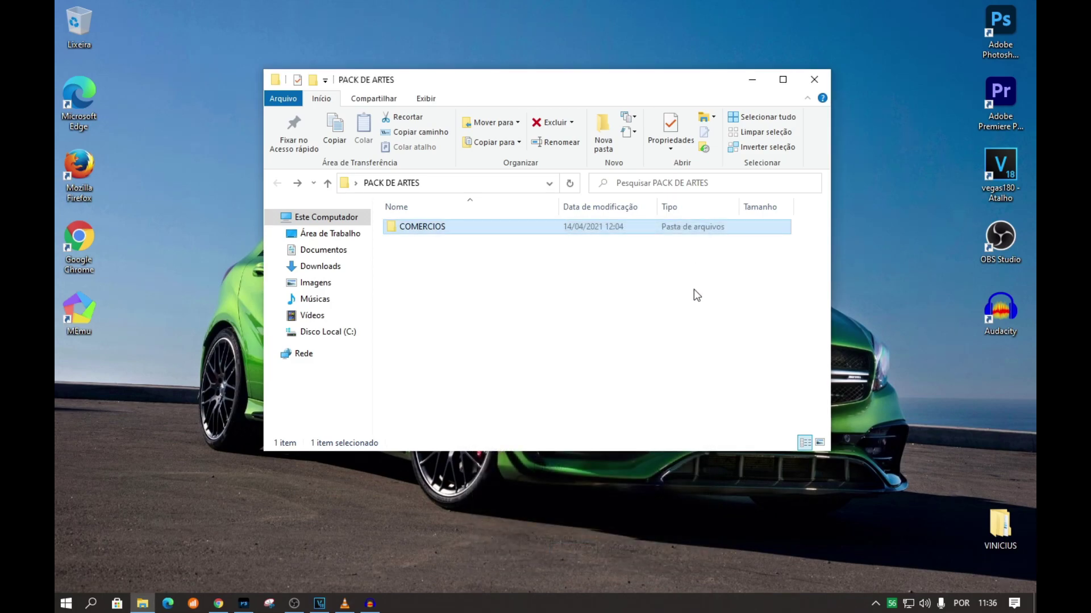
- Open COMERCIOS and browse the PACK BARES, ACADEMIA, ADVOGADOS and BARBEARIA folders
double_click(531, 227)
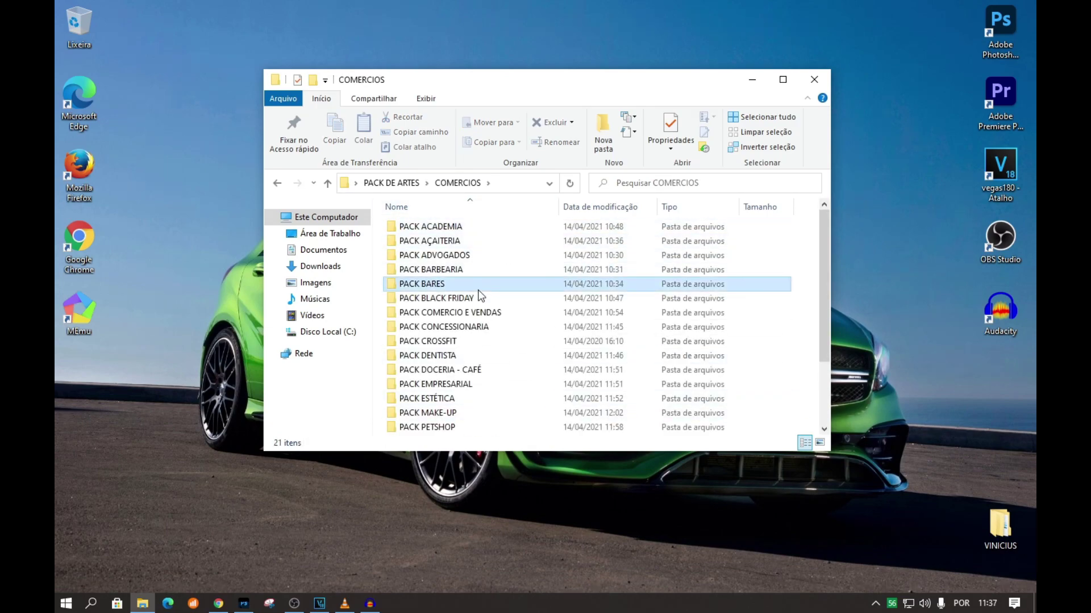
click(478, 290)
scroll(478, 290, down, 2)
scroll(481, 295, up, 2)
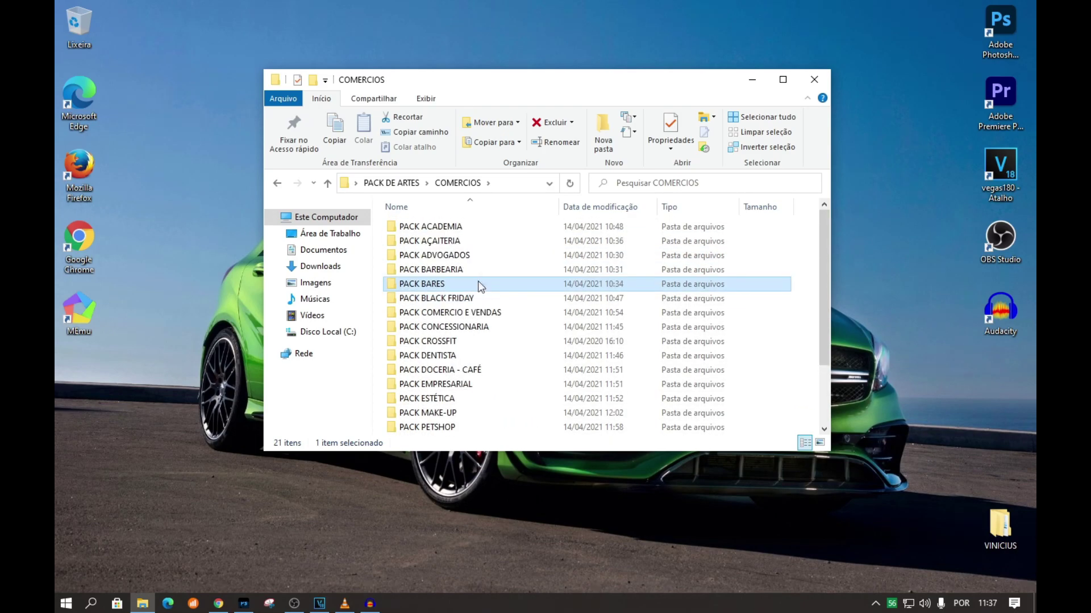
click(490, 230)
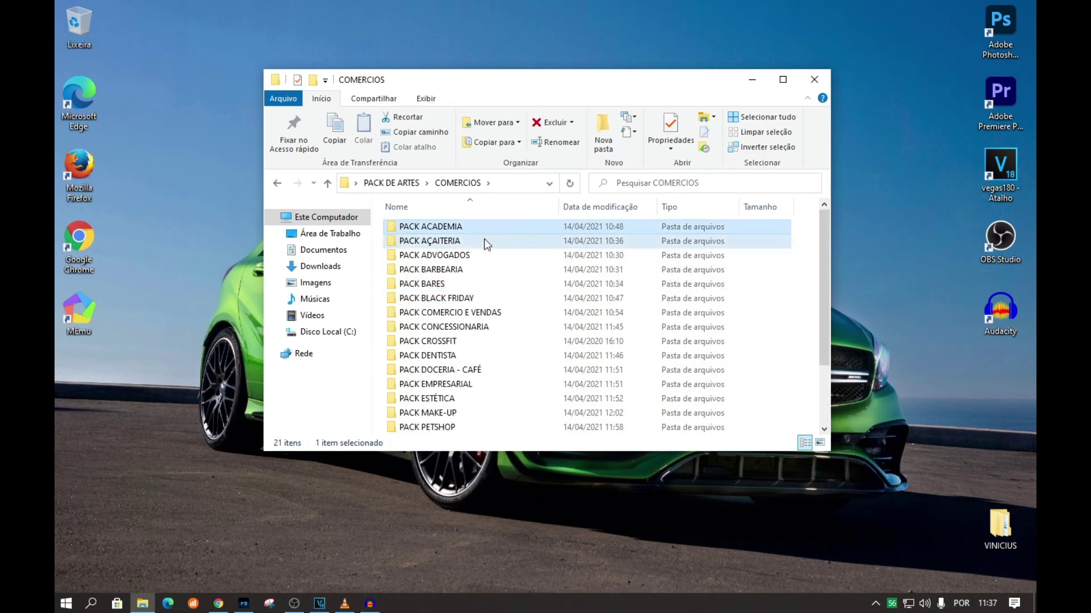
click(484, 239)
click(477, 254)
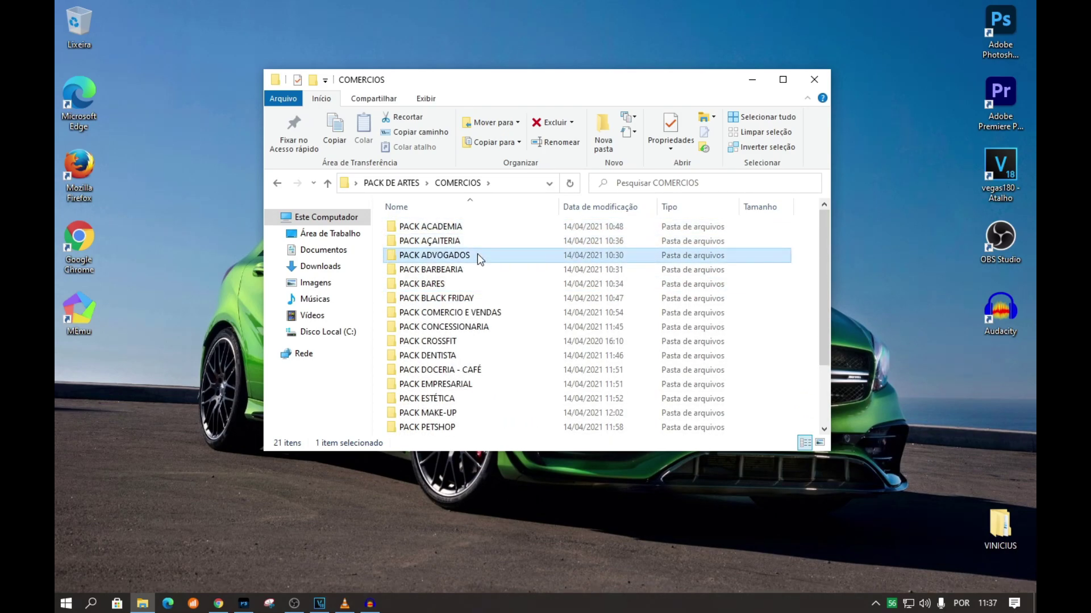
click(492, 285)
- Browse the EMPRESARIAL, RESTAURANTE, COMERCIO E VENDAS and CROSSFIT packs, then open PACK PIZZARIA - AT
scroll(496, 326, down, 2)
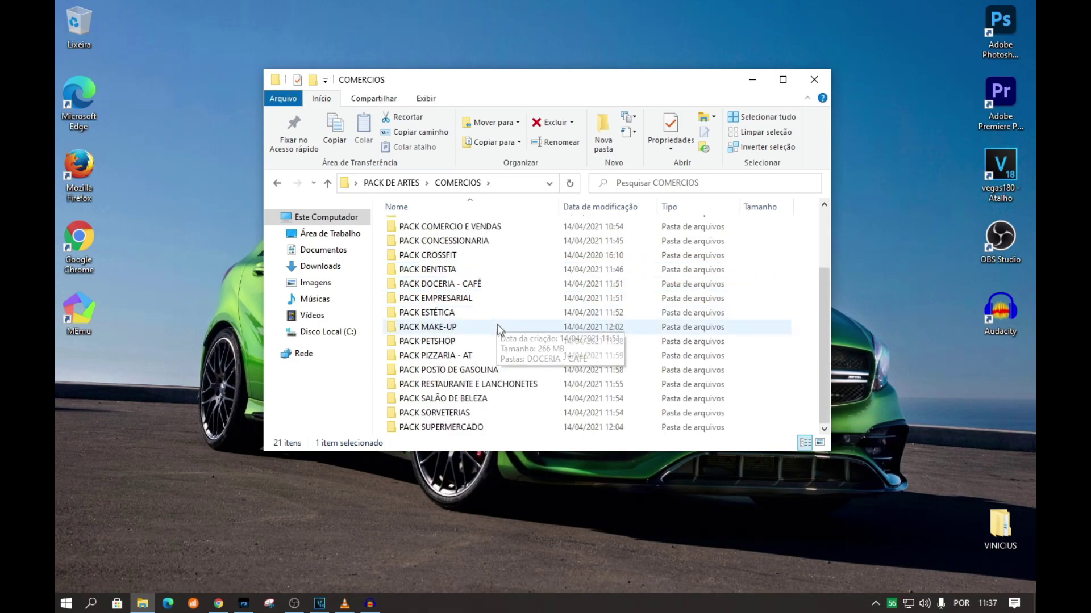
click(498, 301)
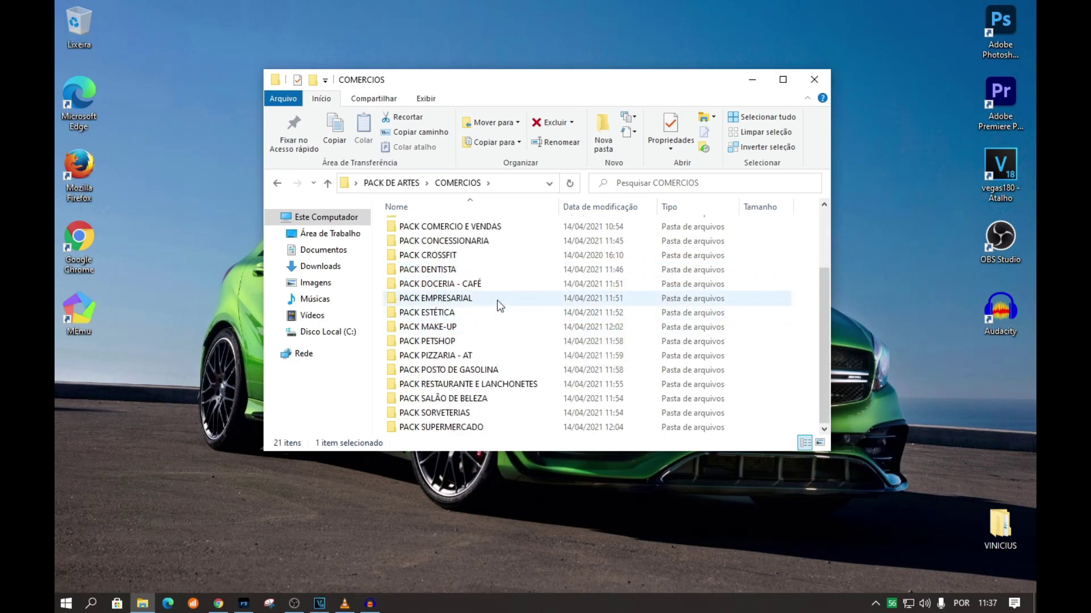
click(505, 385)
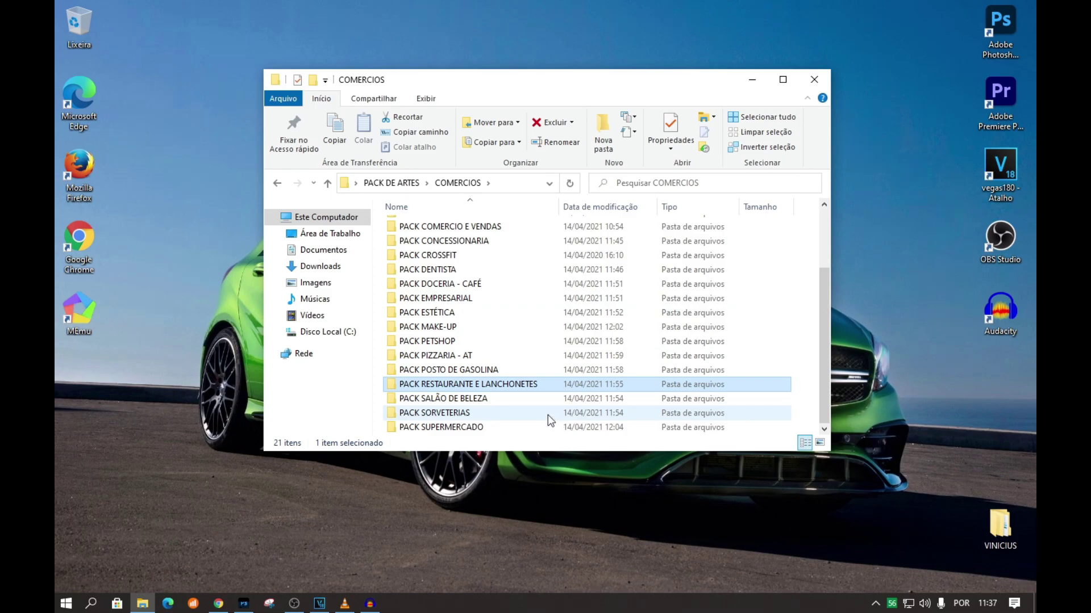
scroll(522, 373, up, 2)
click(514, 314)
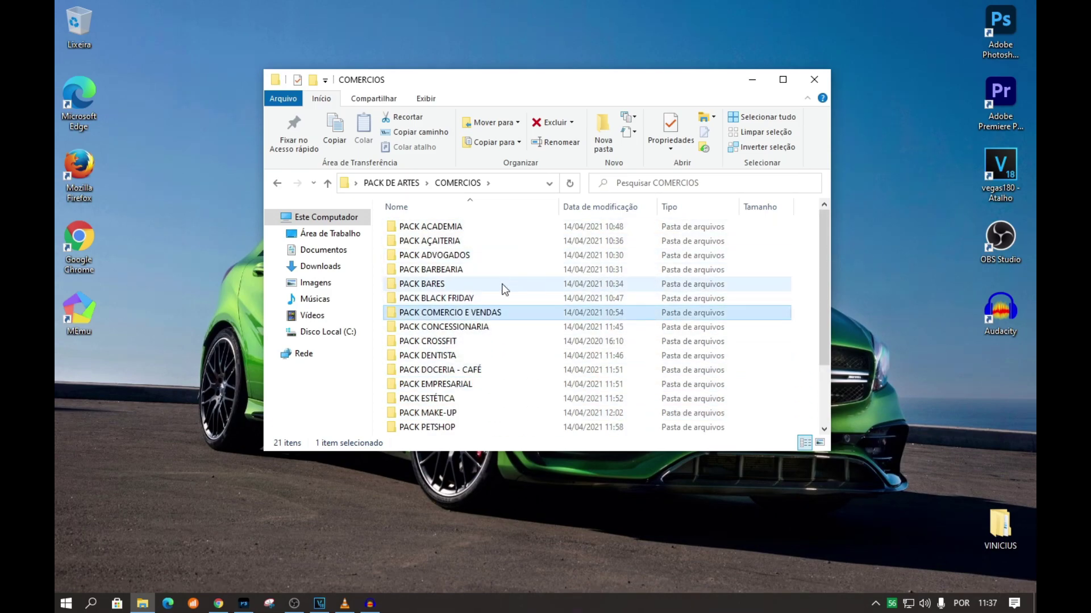
click(493, 341)
scroll(489, 338, down, 2)
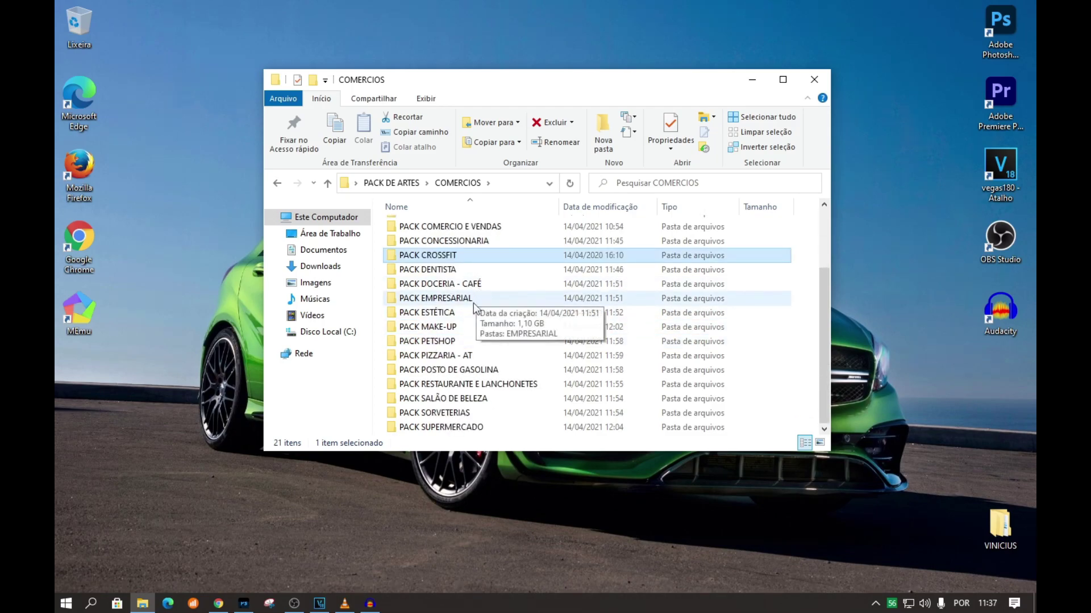
double_click(482, 356)
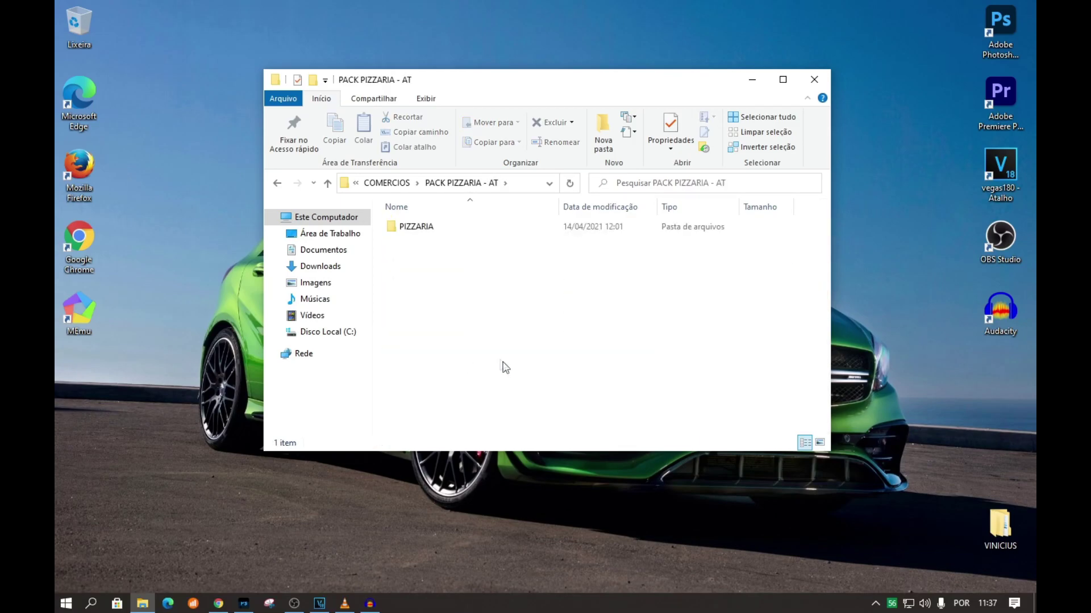
- Open the PIZZARIA subfolder as large icons and launch the Pizzaria (1) template
double_click(469, 227)
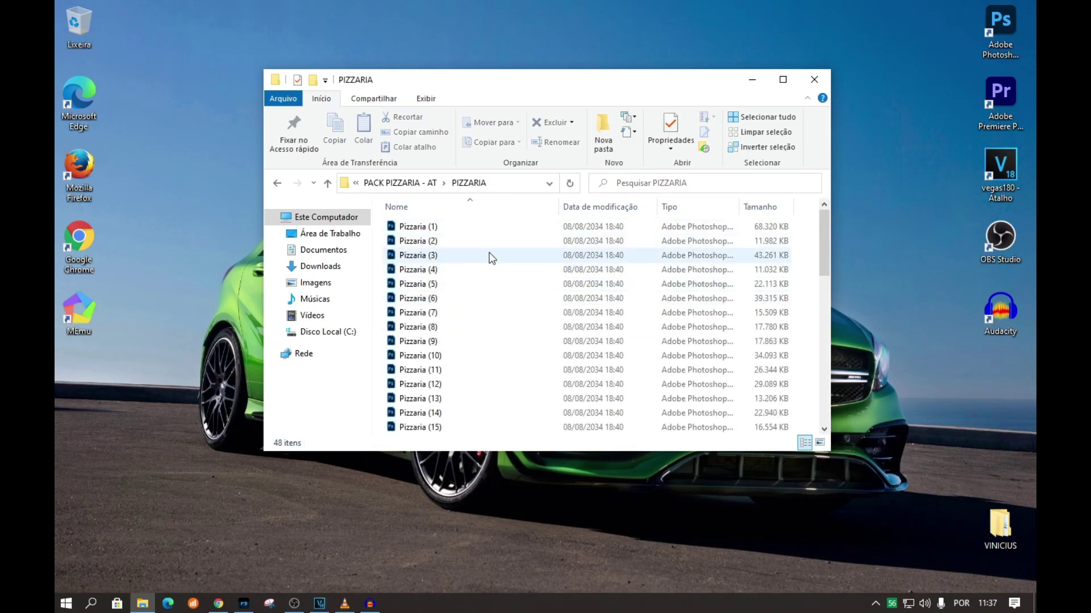
ctrl+scroll(520, 277, up, 2)
ctrl+scroll(521, 278, up, 2)
ctrl+scroll(520, 277, up, 1)
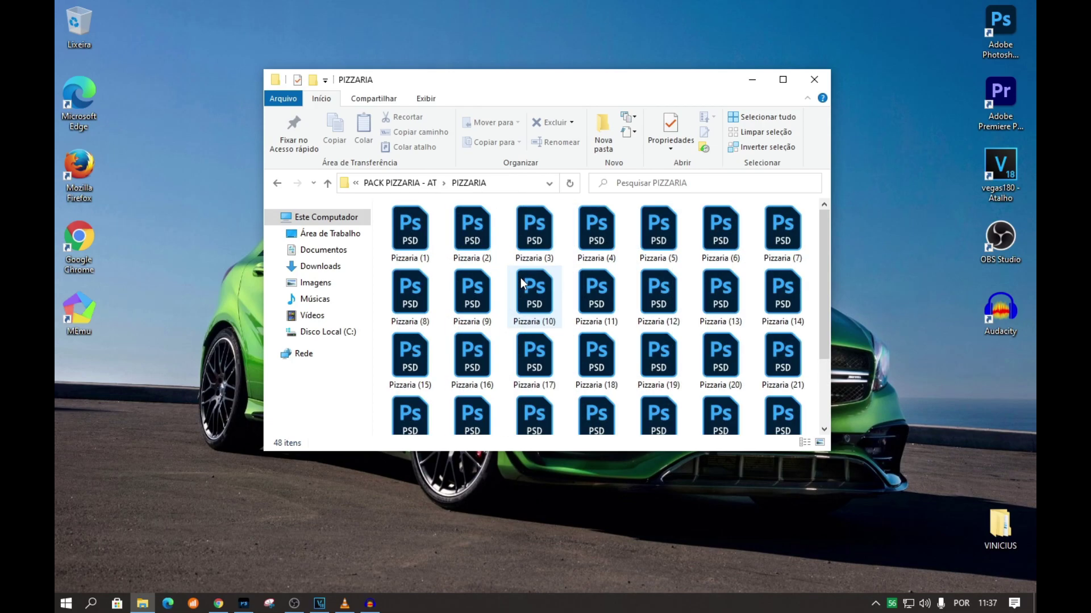
click(409, 230)
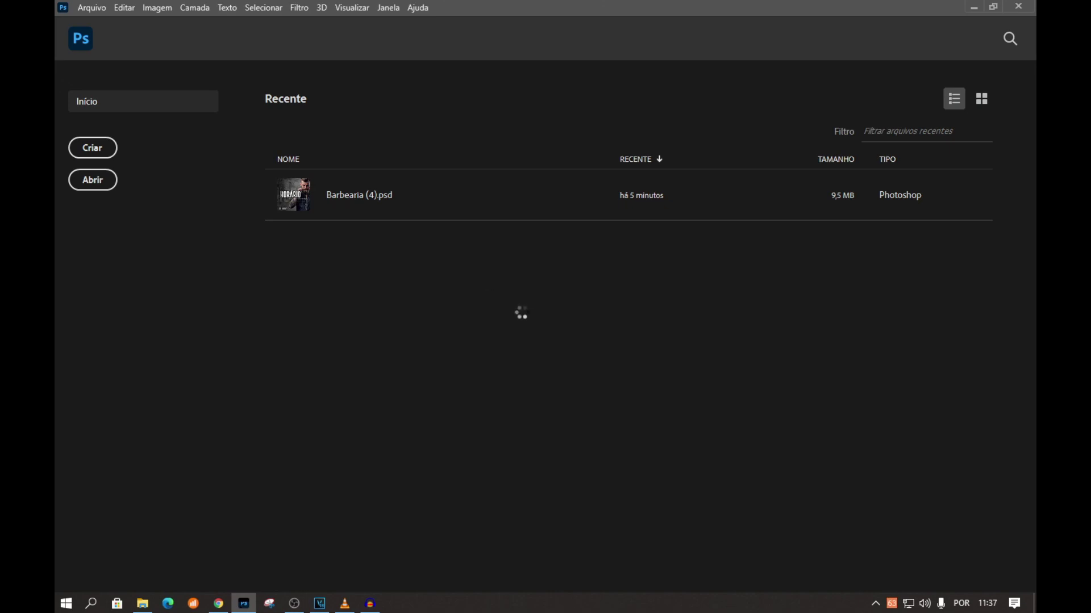
- Accept the Perfil Ausente missing colour profile warning with OK
click(609, 279)
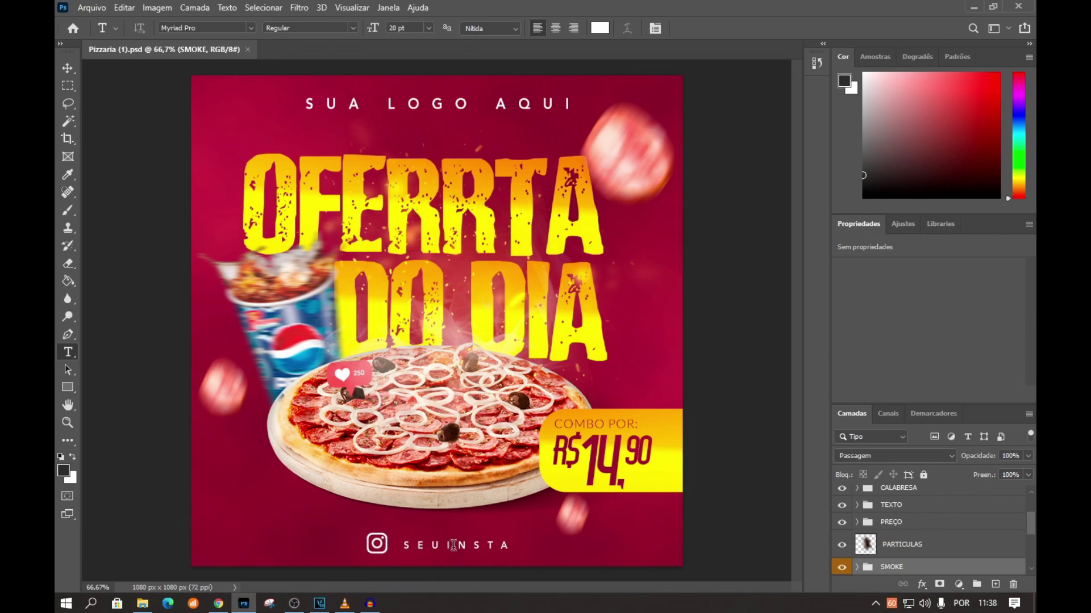
- Select the CALABRESA group and the Camada 5 copiar layer in the Layers panel
scroll(921, 542, down, 1)
scroll(953, 550, up, 1)
scroll(892, 551, up, 1)
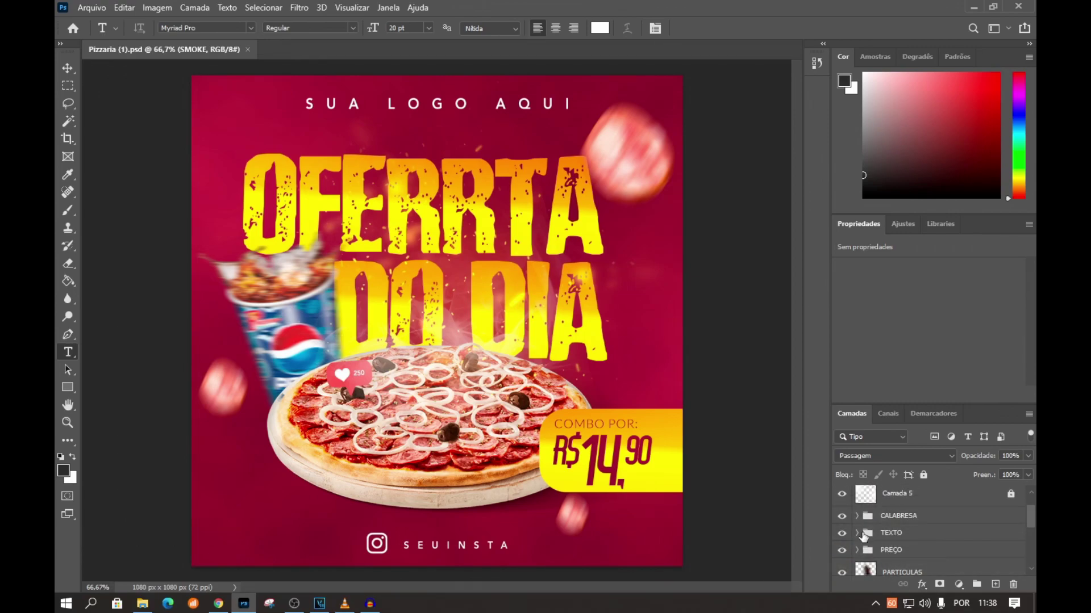
click(892, 517)
scroll(909, 521, up, 1)
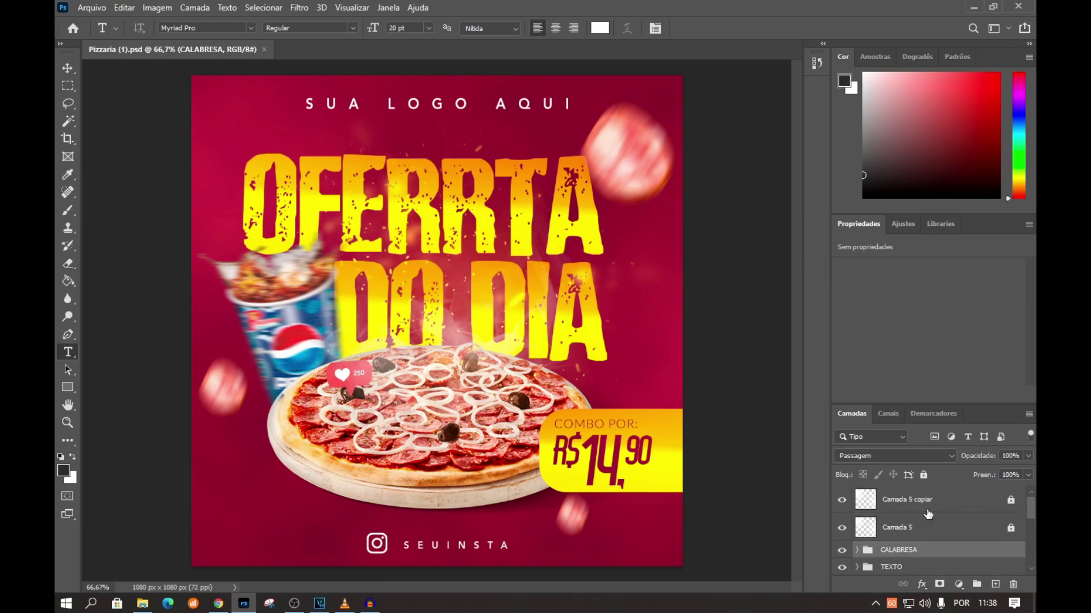
click(924, 511)
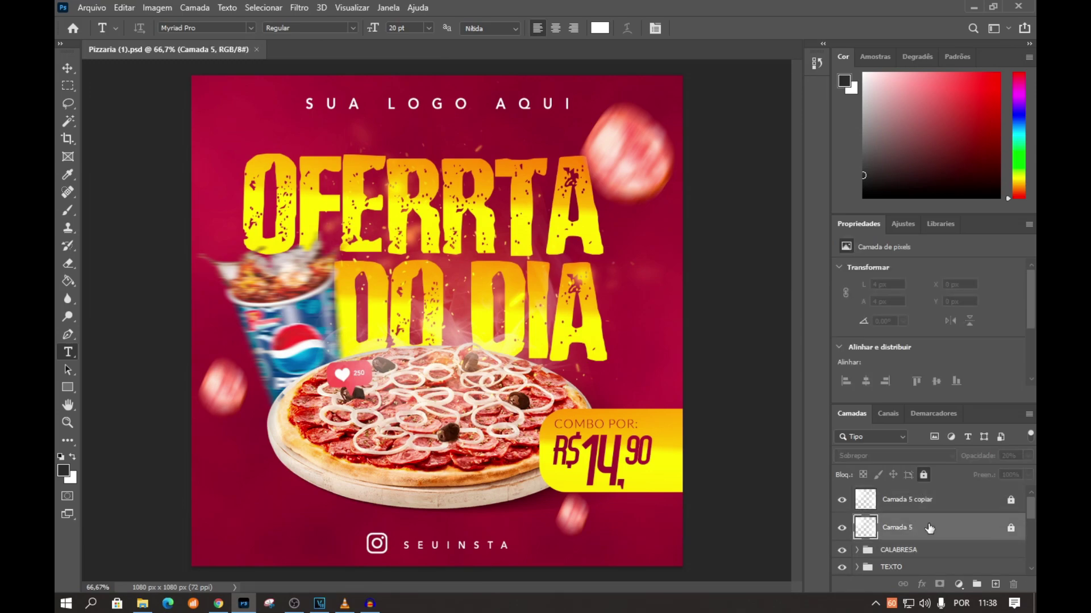
- Expand the TEXTO group and select the SEUINSTA text layer
scroll(918, 530, down, 1)
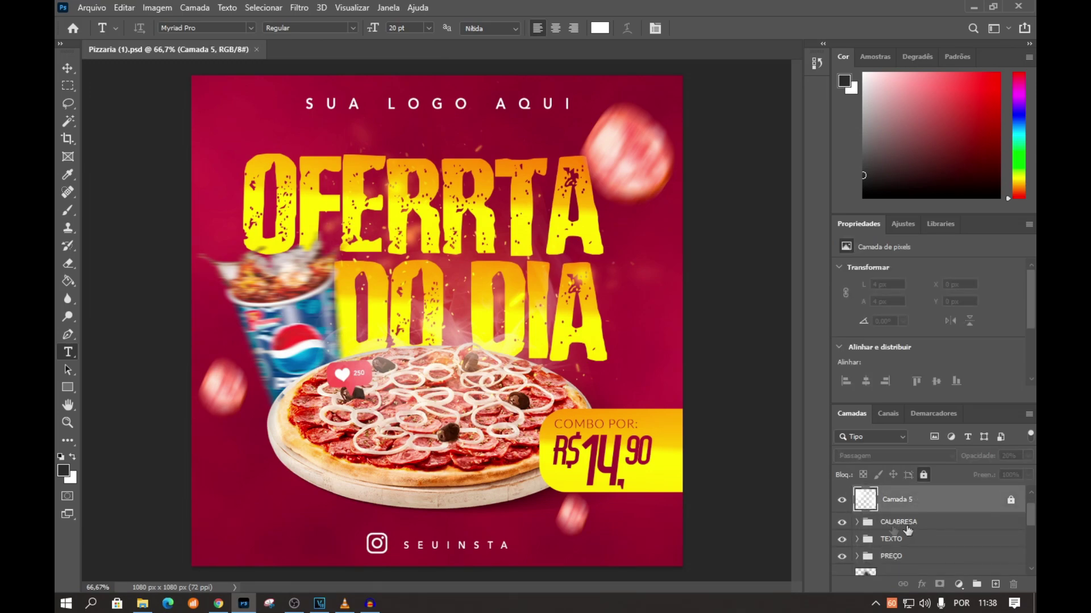
click(907, 525)
click(857, 522)
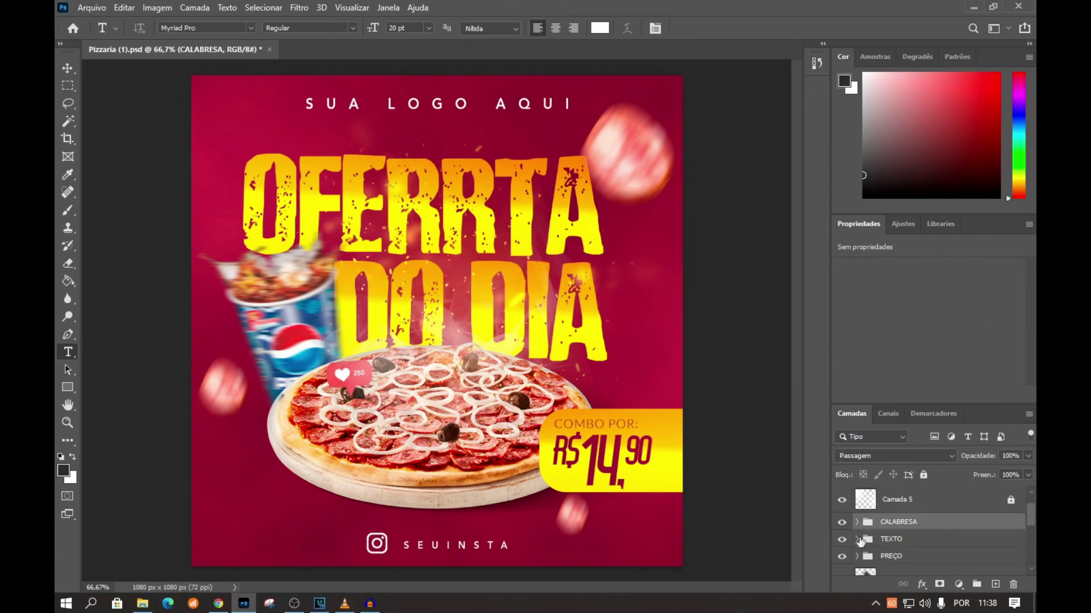
click(858, 539)
scroll(886, 554, down, 2)
click(920, 508)
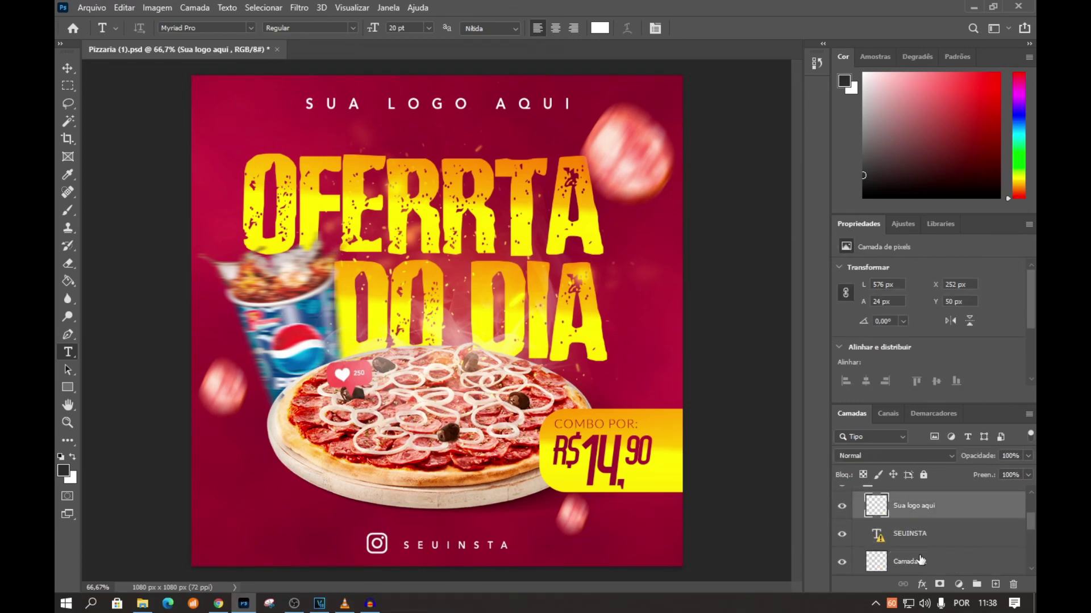
click(927, 534)
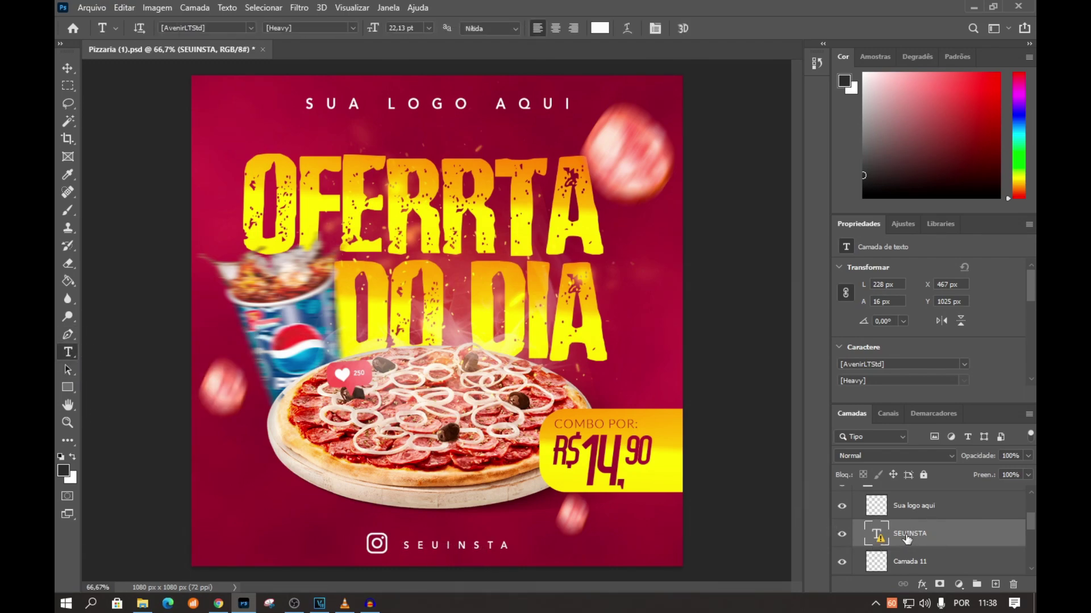
click(416, 551)
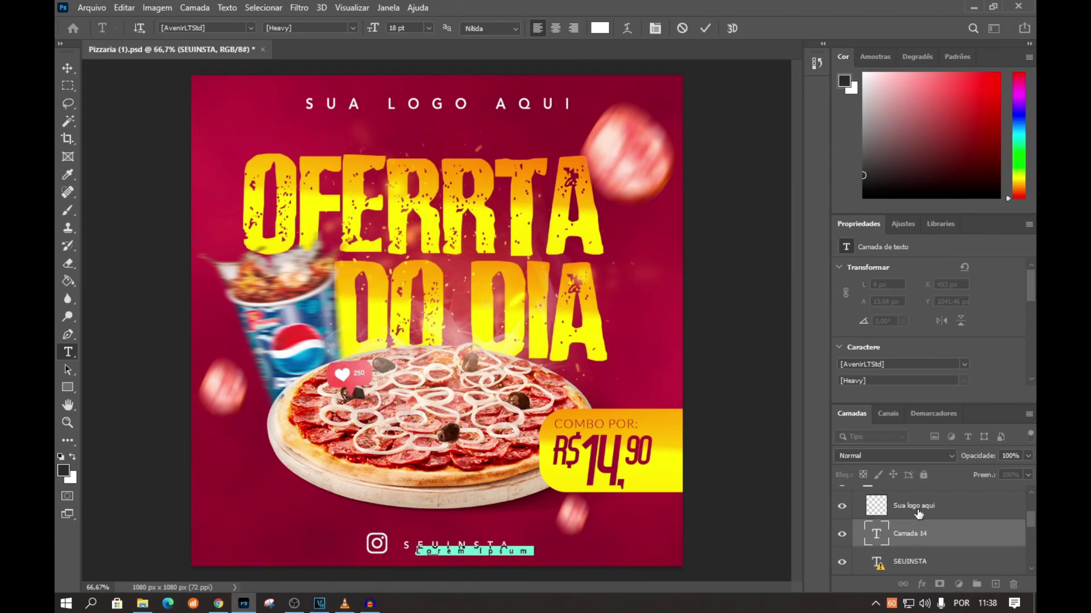
click(915, 563)
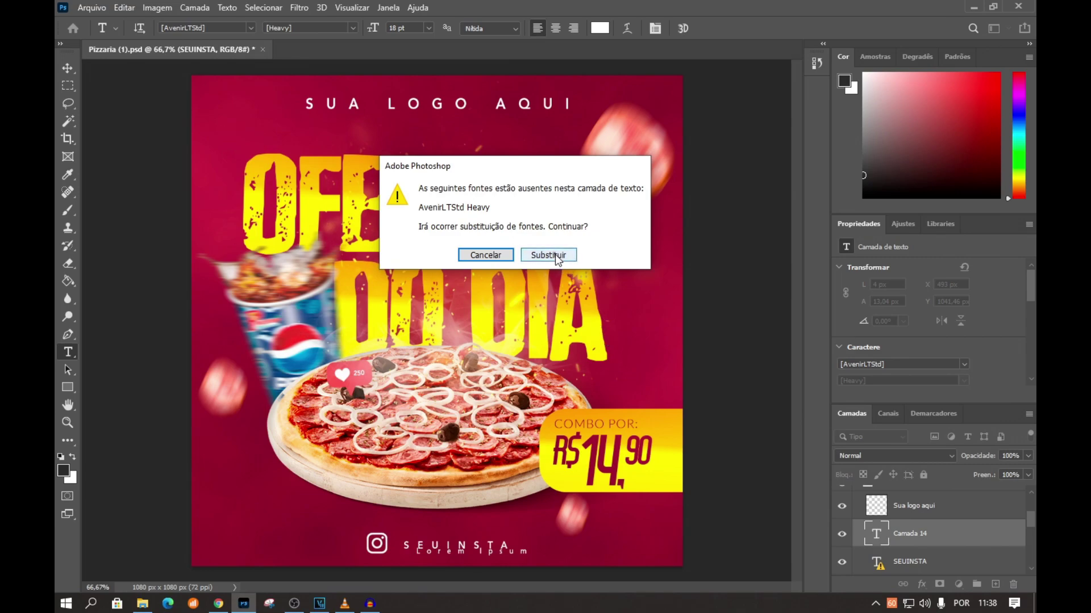
click(486, 255)
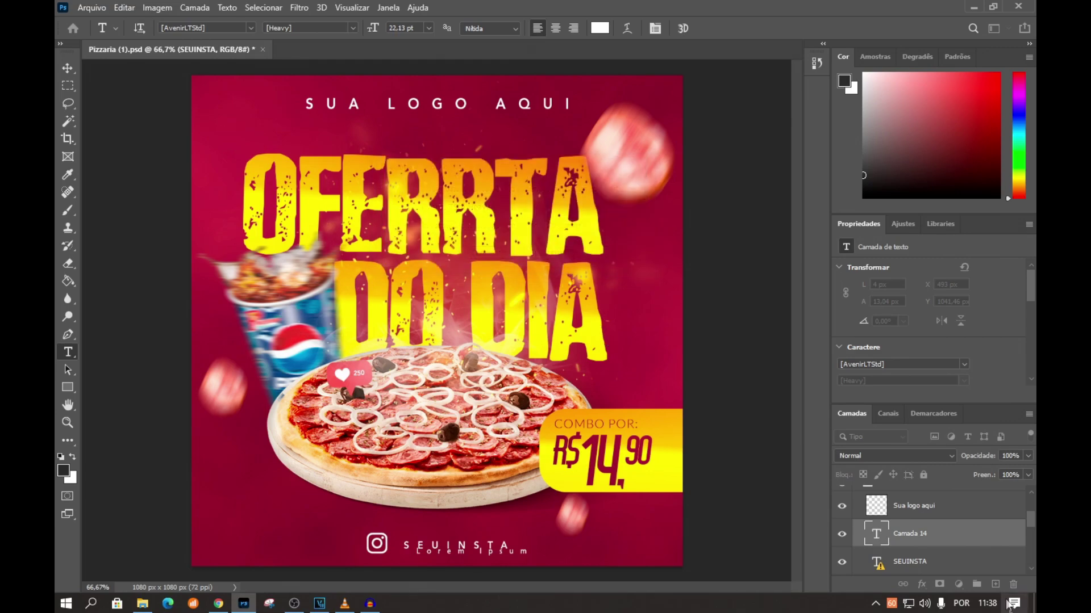
click(937, 507)
click(878, 545)
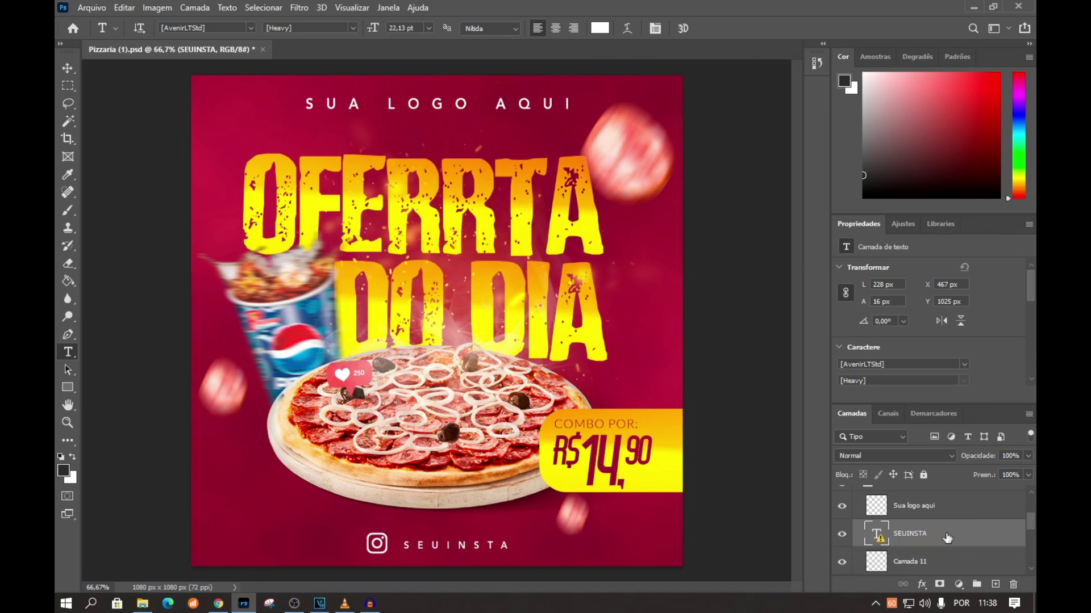
double_click(879, 541)
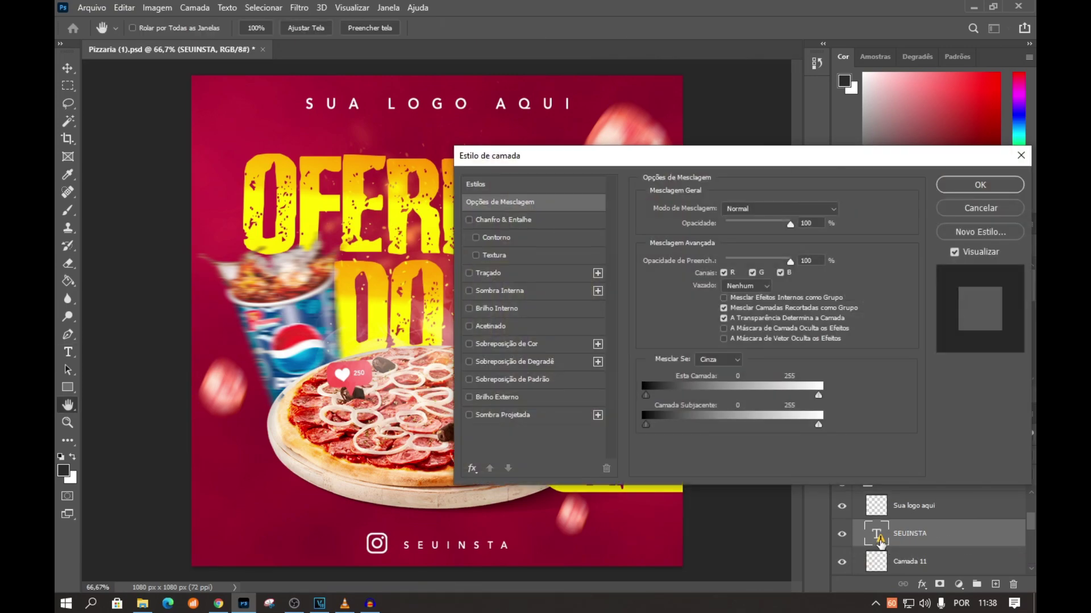
- Close Layer Style unchanged and click into the SEUINSTA text with the Type tool
key(Escape)
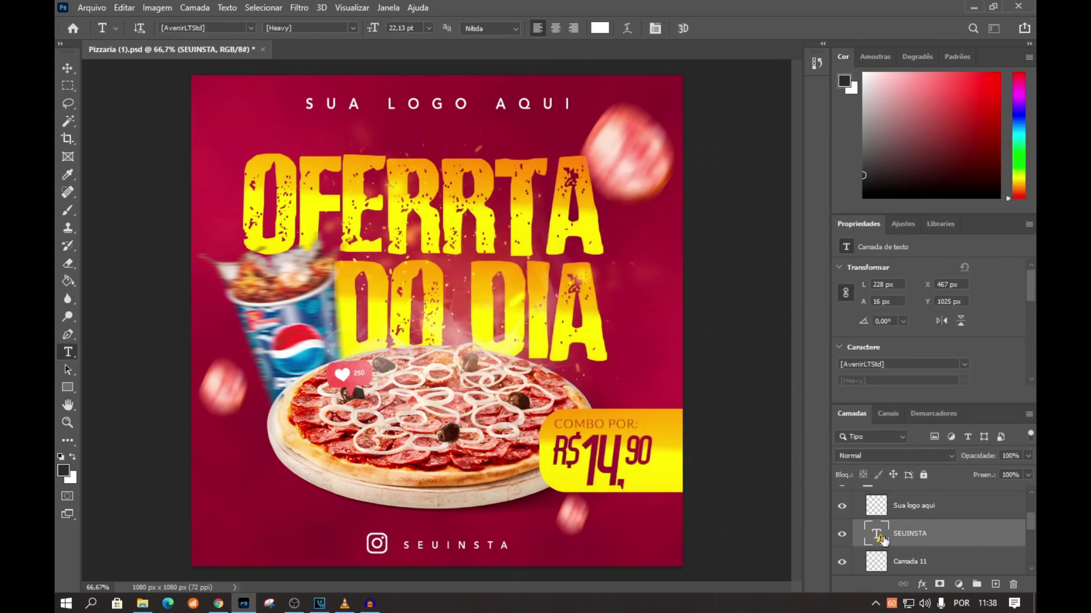
click(460, 544)
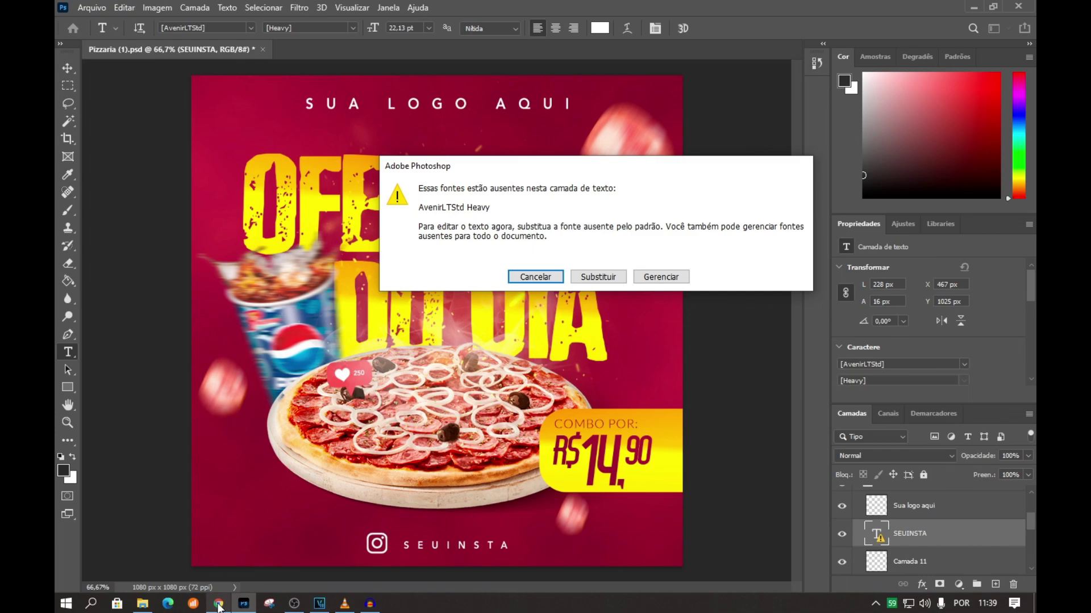
mouse_move(218, 604)
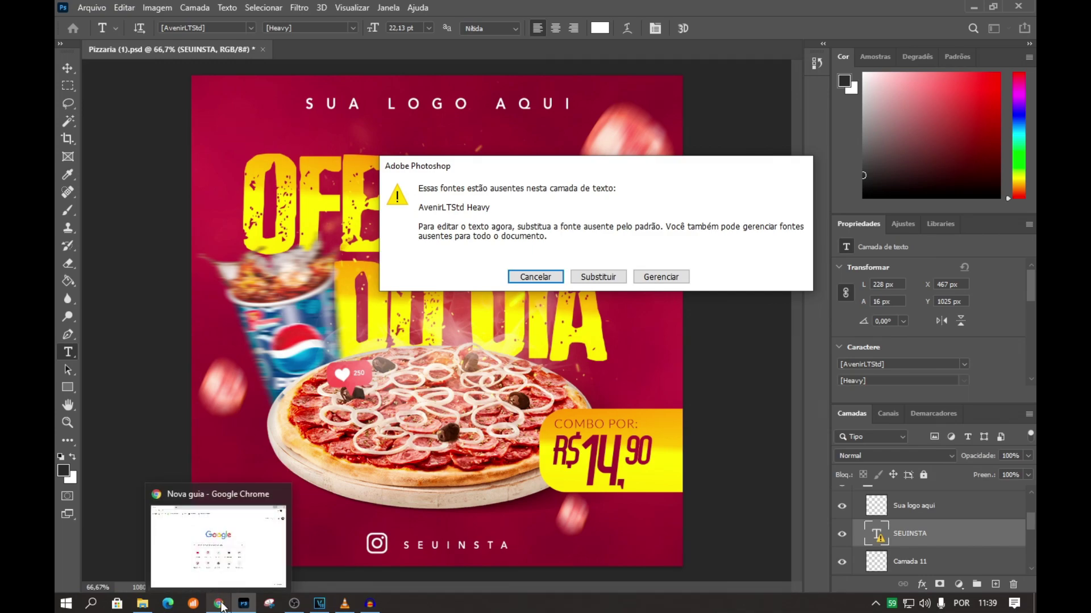
- Search Google for 'fonte avenir ltstd heavy' and open the MaisFontes result
click(220, 604)
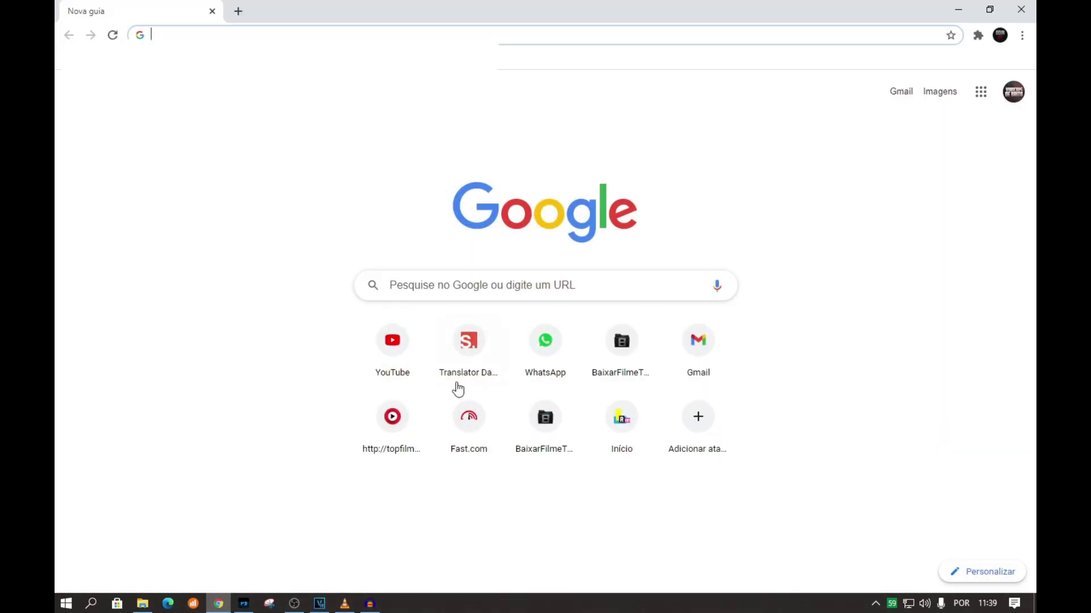
text(afonte)
key(BackSpace)
key(BackSpace)
key(BackSpace)
key(BackSpace)
text(fonte aveni)
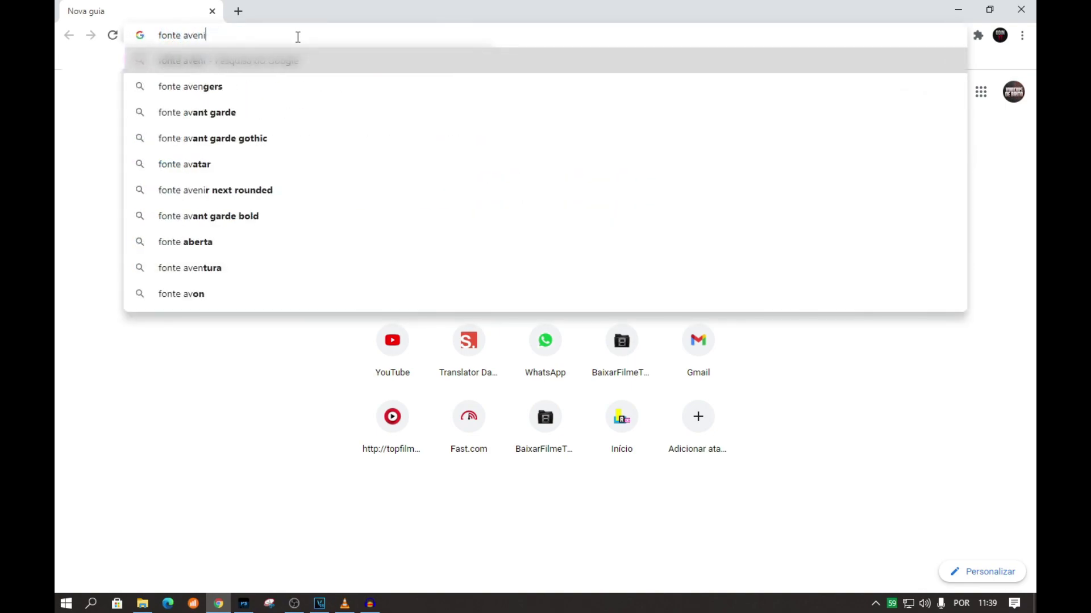
text(r )
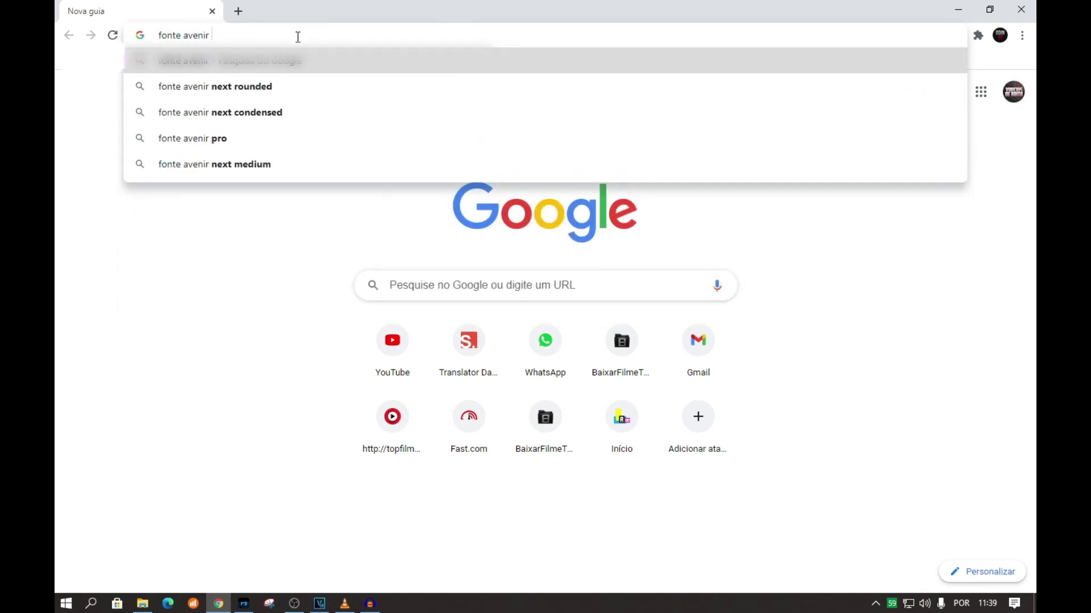
text(ltstd)
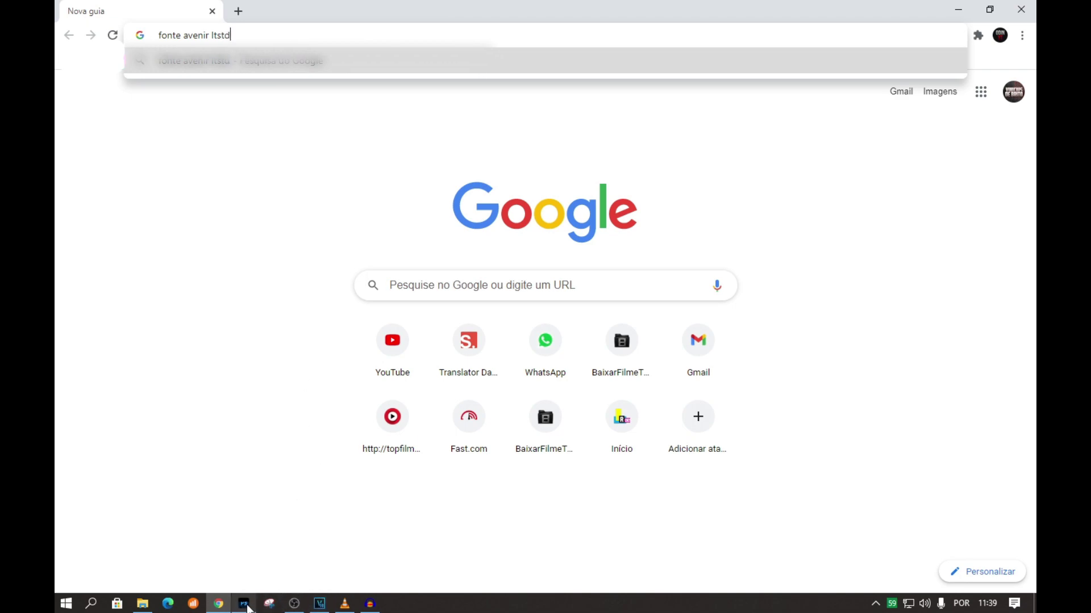
click(246, 605)
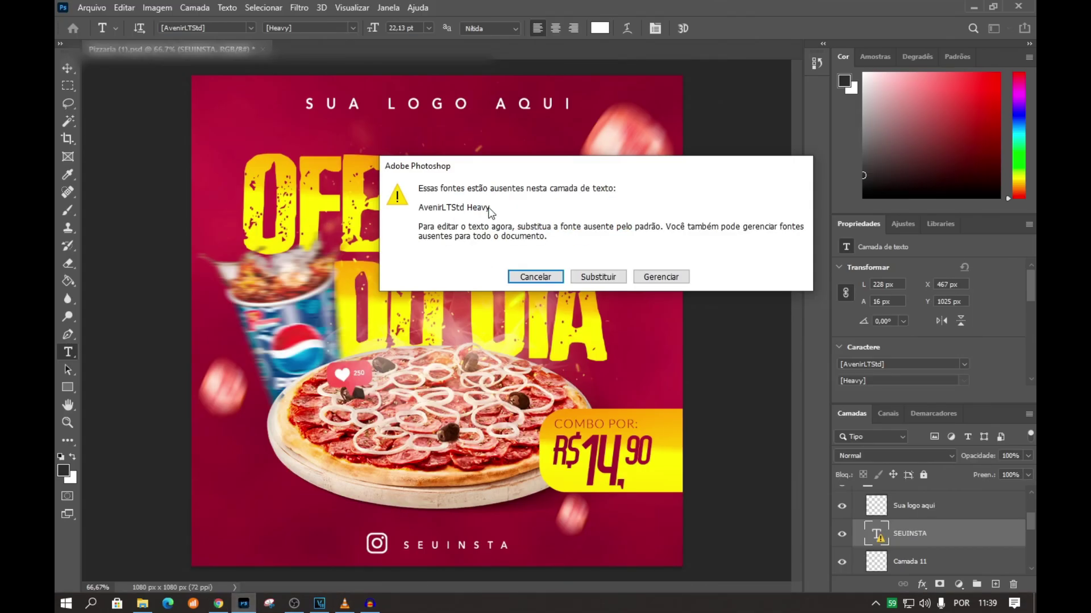
click(218, 604)
text(heavy)
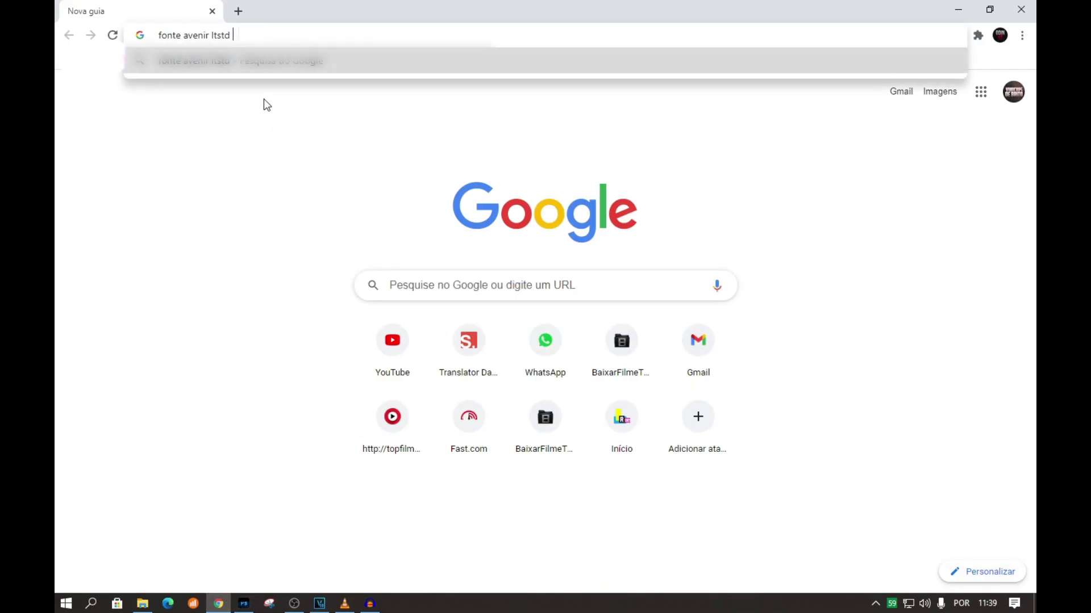
key(Return)
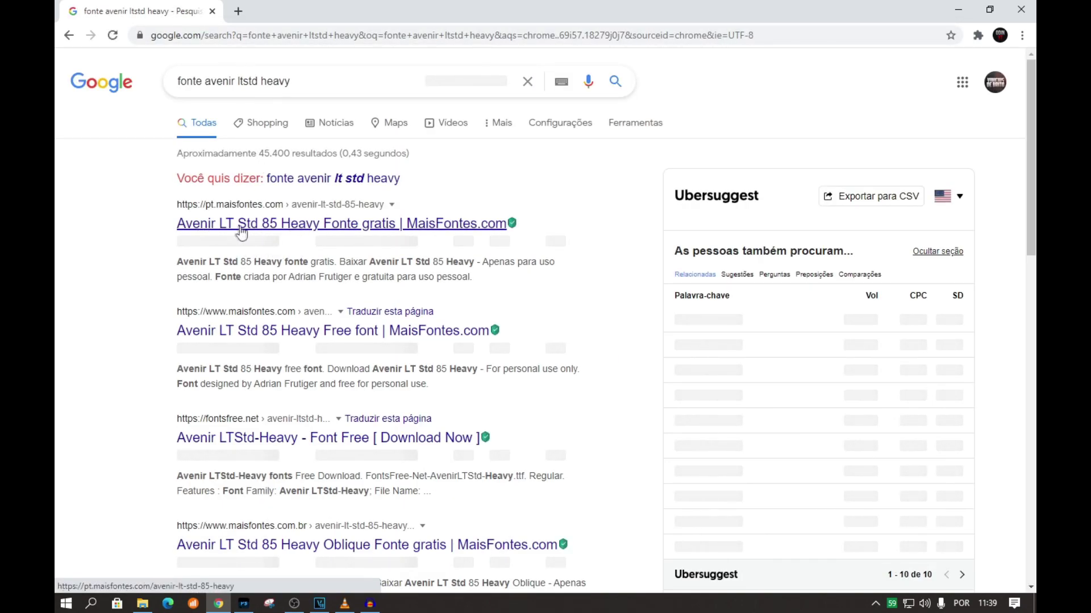
click(321, 229)
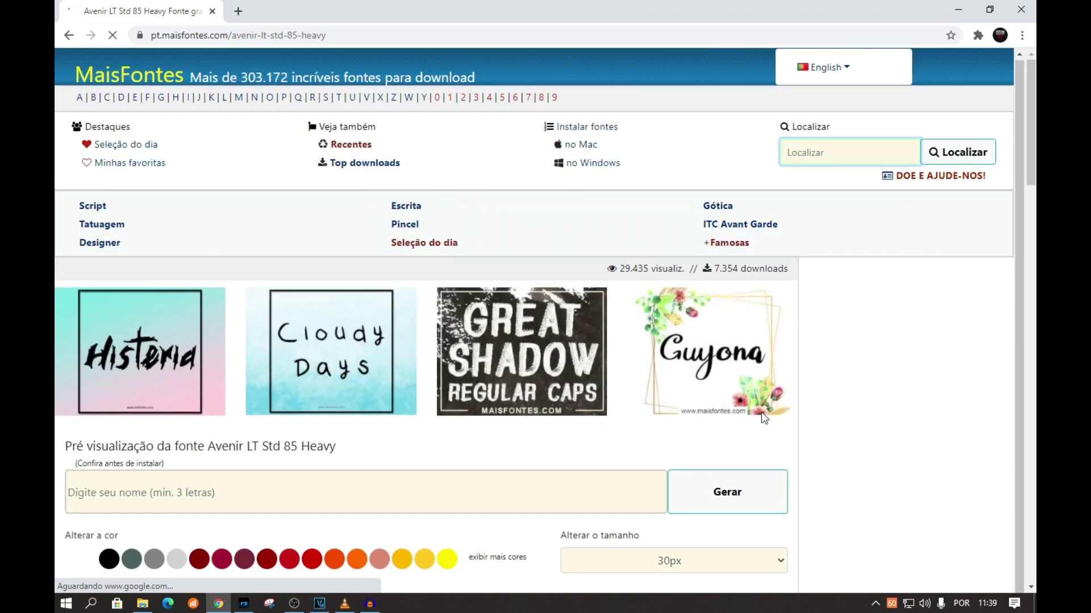
- Download the Avenir LT Std 85 Heavy zip from MaisFontes and open it
drag(1032, 170, 1029, 287)
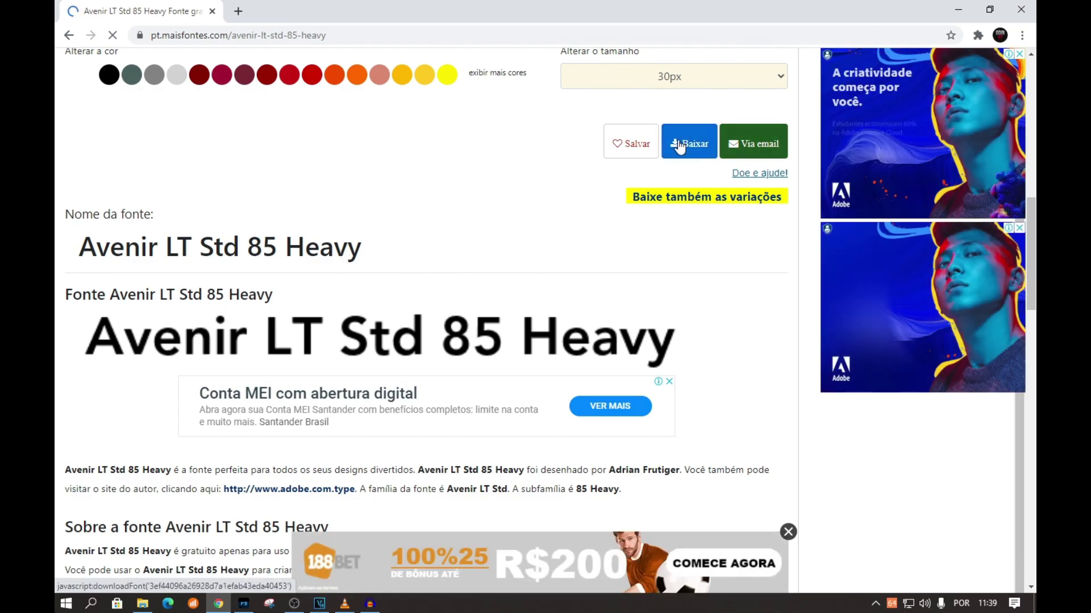
click(678, 142)
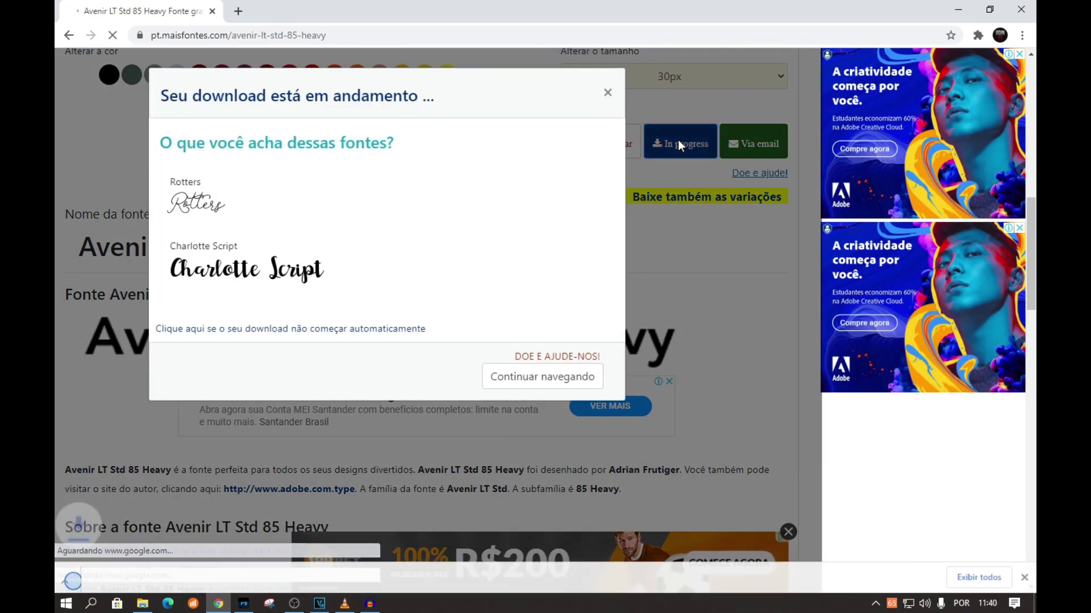
click(607, 93)
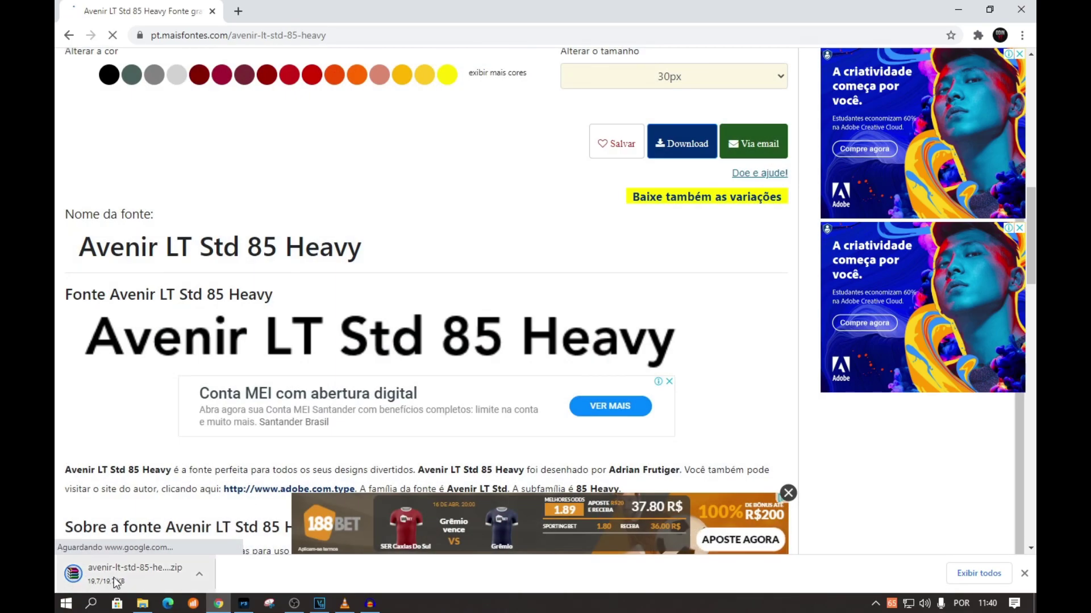
click(132, 576)
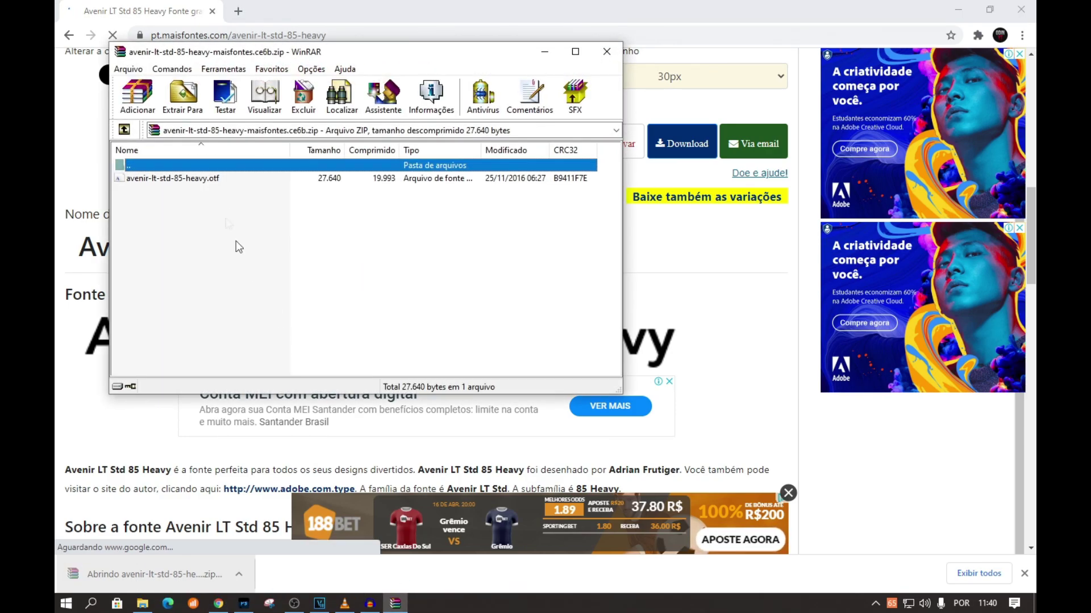
- Install avenir-lt-std-85-heavy.otf from the archive, then close WinRAR and hide Chrome
click(223, 179)
click(173, 86)
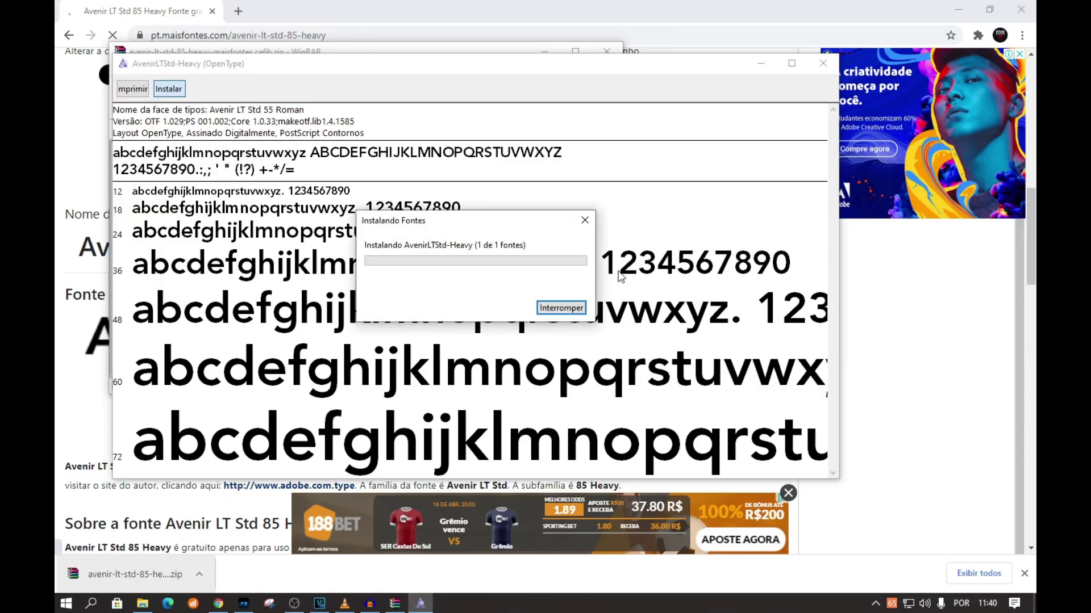
click(822, 63)
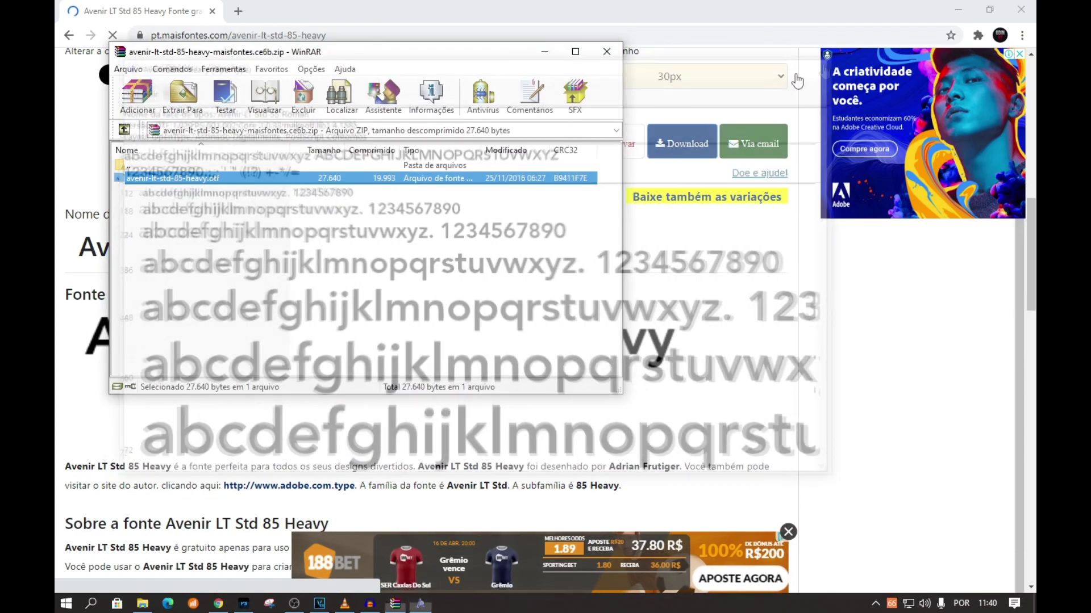
click(605, 51)
click(958, 10)
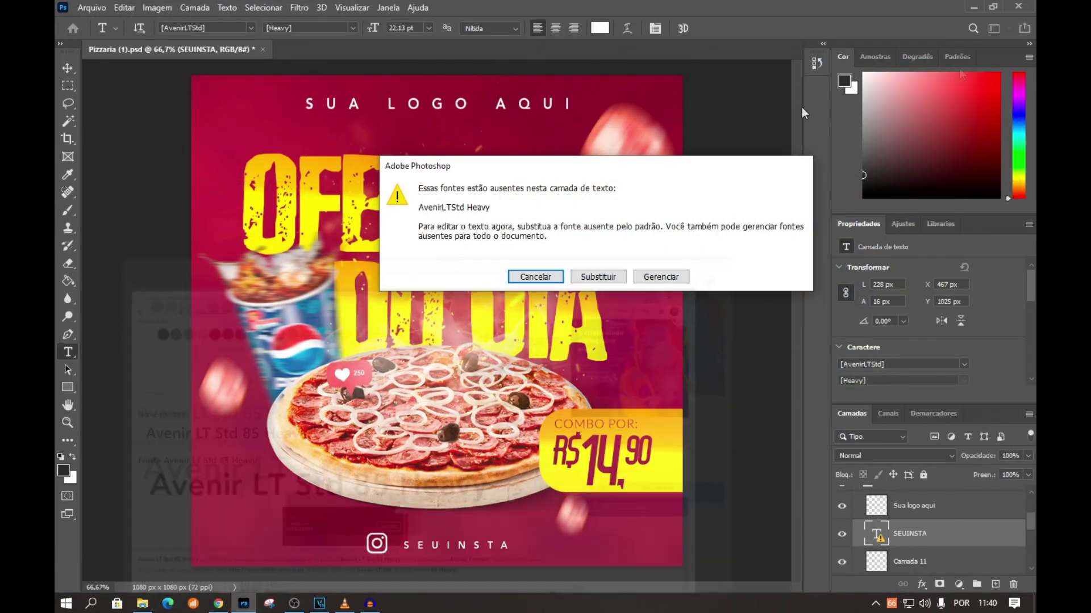
click(535, 277)
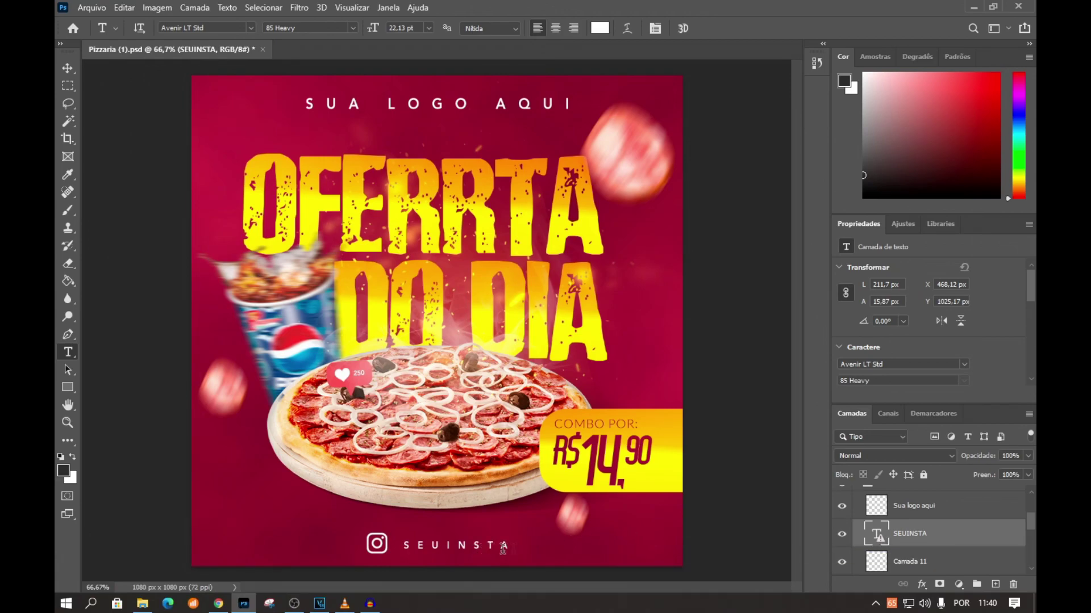
click(449, 547)
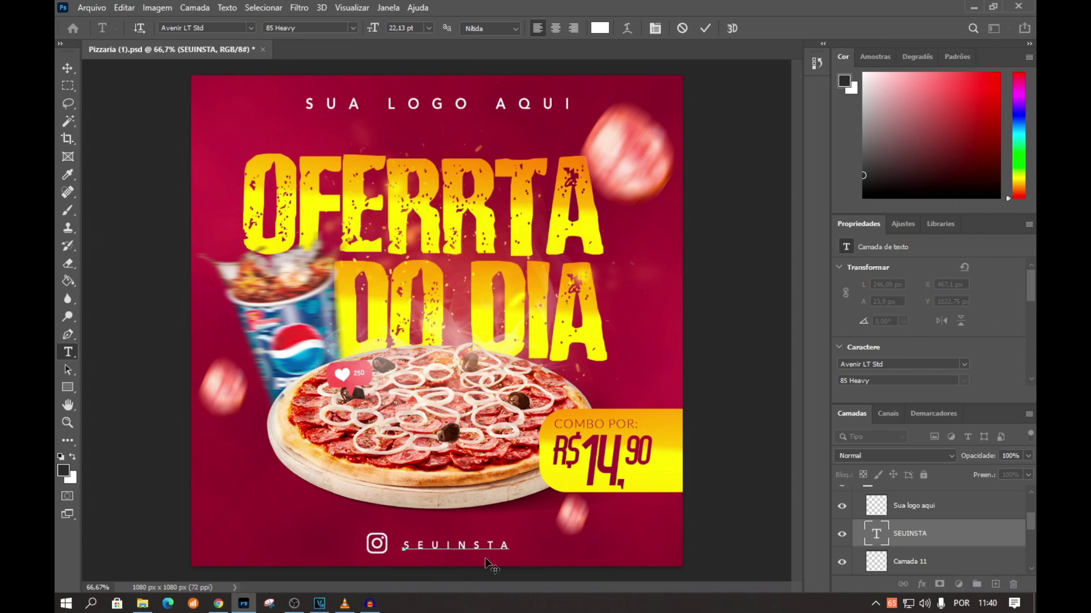
key(Delete)
key(Delete)
key(Delete)
key(Delete)
key(Delete)
key(Delete)
key(Delete)
key(Delete)
text(@pizzar)
key(BackSpace)
key(BackSpace)
key(BackSpace)
key(BackSpace)
text(@pizza)
key(BackSpace)
key(BackSpace)
key(BackSpace)
key(BackSpace)
key(BackSpace)
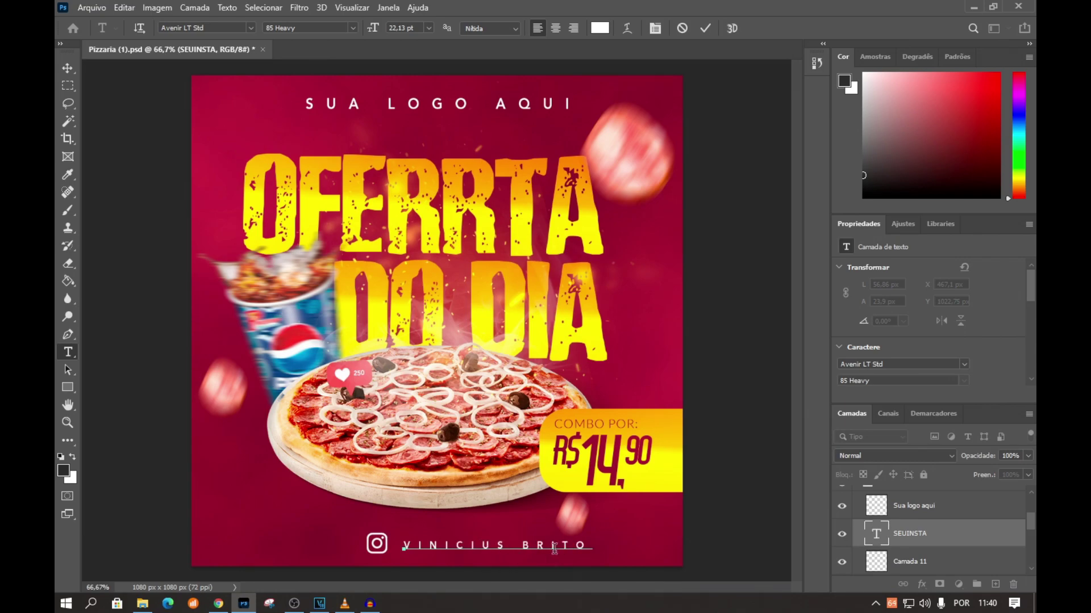
- Replace the handle line with 'SEU INSTA' and commit the text
drag(580, 545, 404, 544)
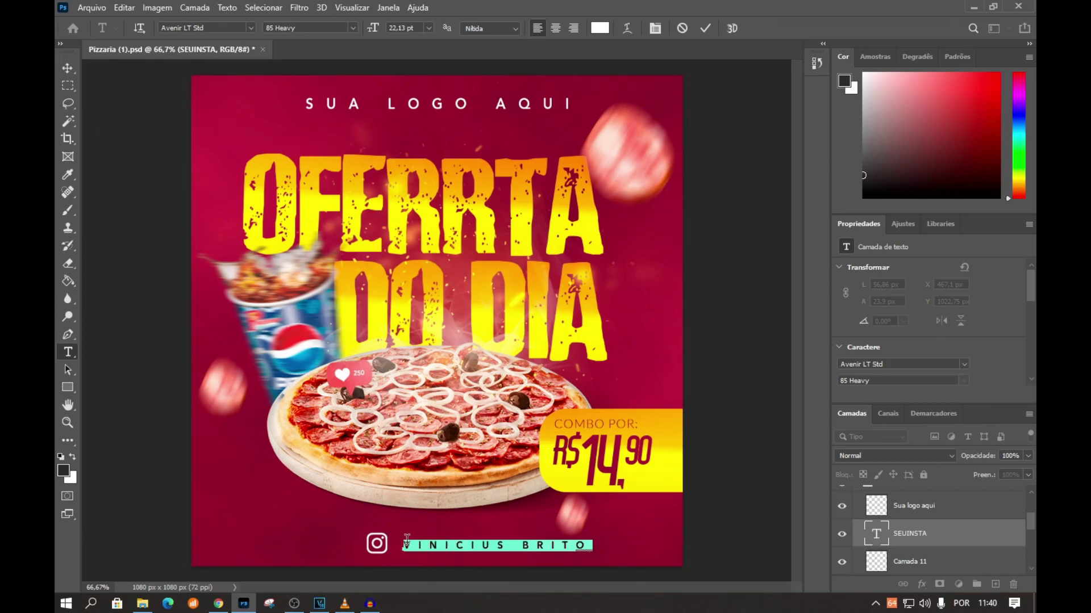
text(SEU INSTA)
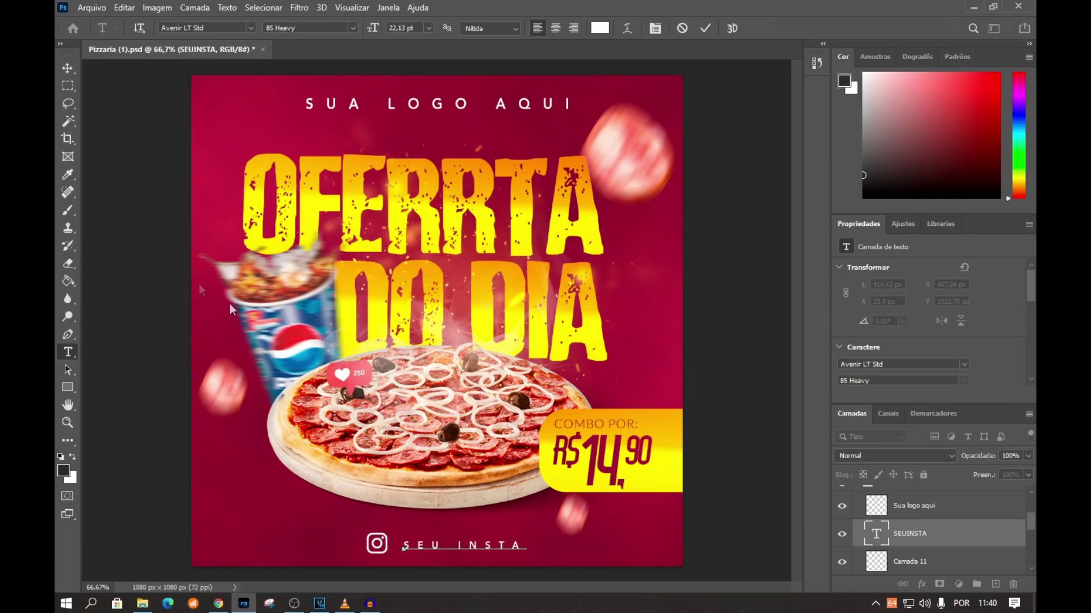
click(68, 67)
click(428, 269)
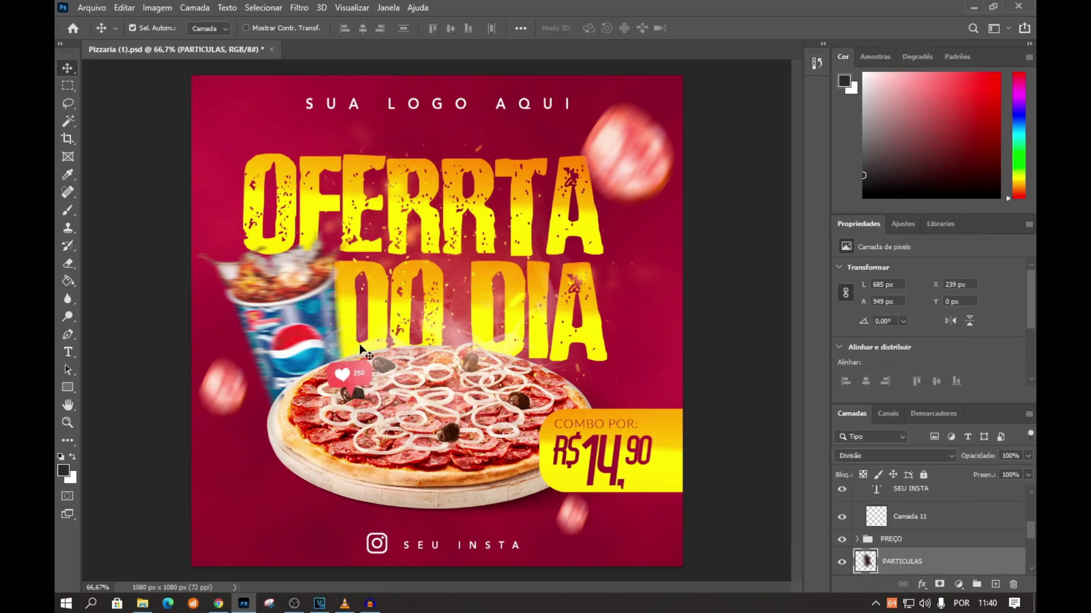
- Minimize Photoshop and navigate File Explorer back up to the COMERCIOS folder
click(977, 6)
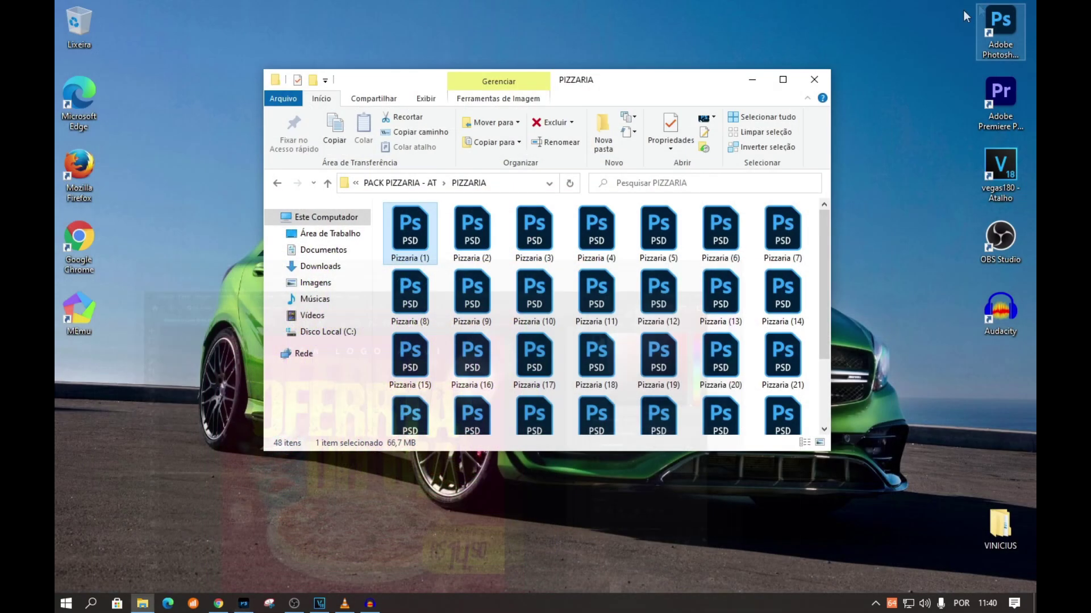
click(278, 185)
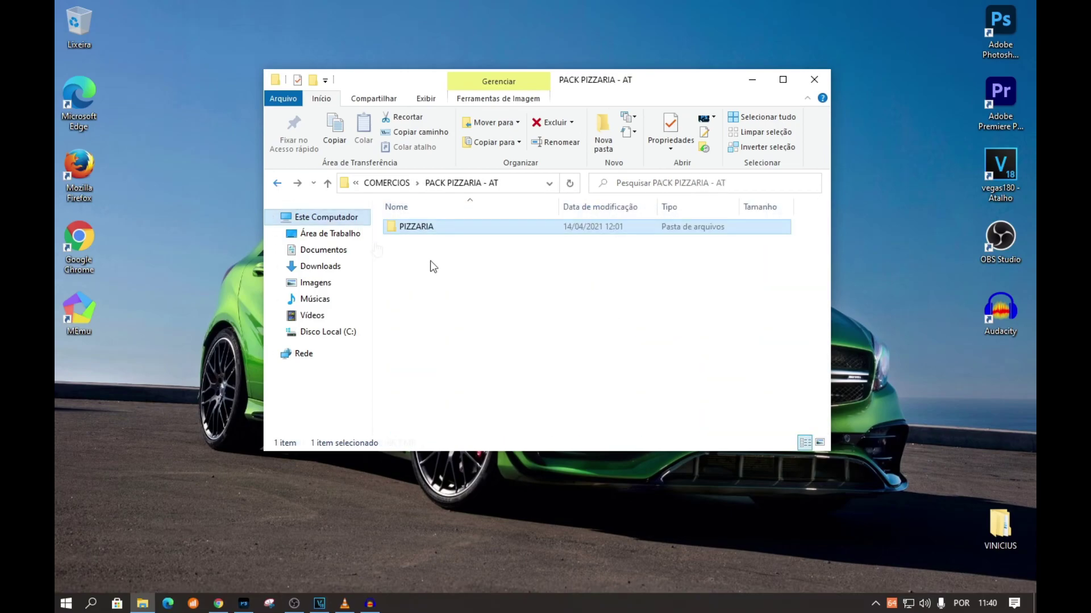
click(278, 185)
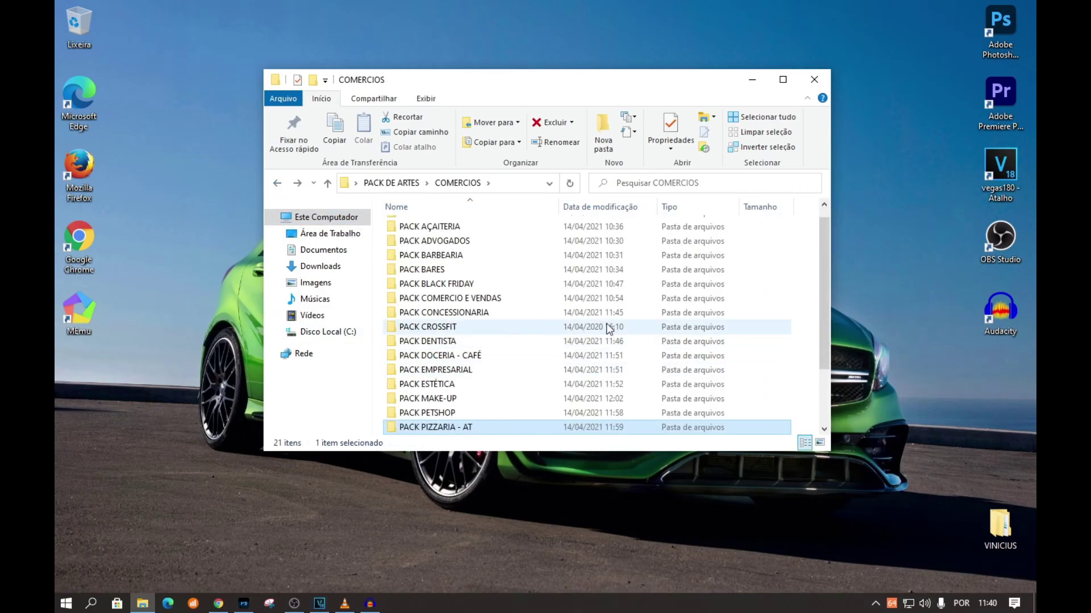
mouse_move(825, 247)
mouse_down()
mouse_move(826, 230)
mouse_move(830, 269)
mouse_move(822, 227)
mouse_up()
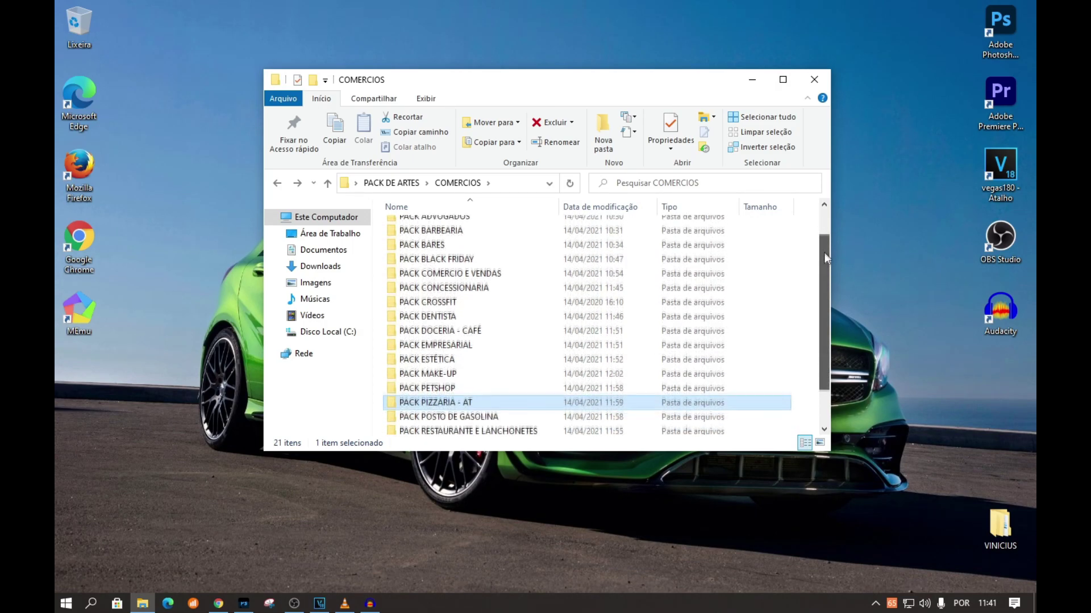
drag(823, 227, 823, 264)
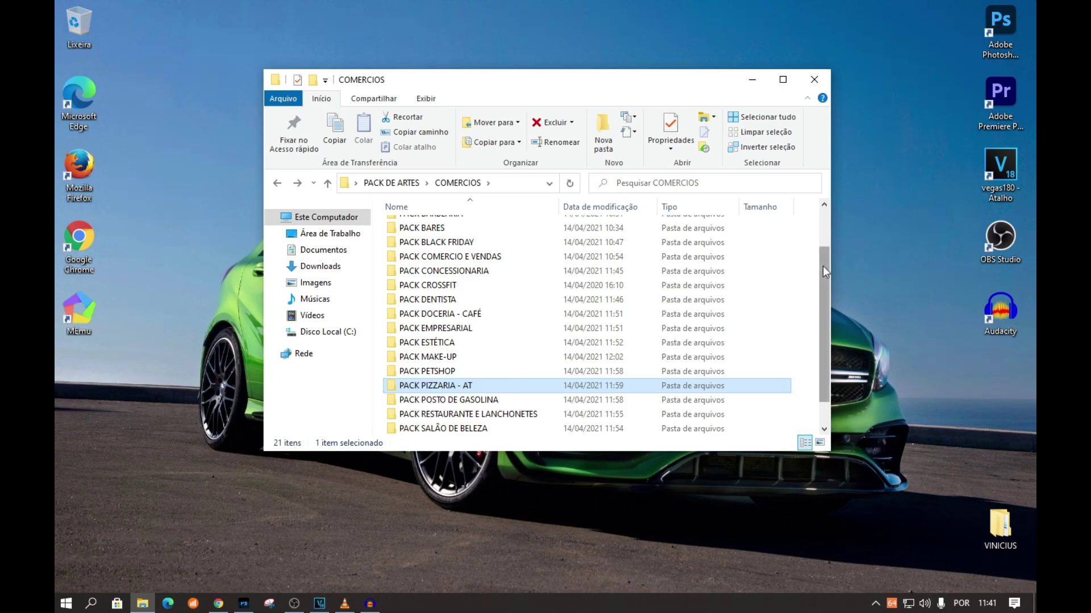
scroll(522, 264, up, 2)
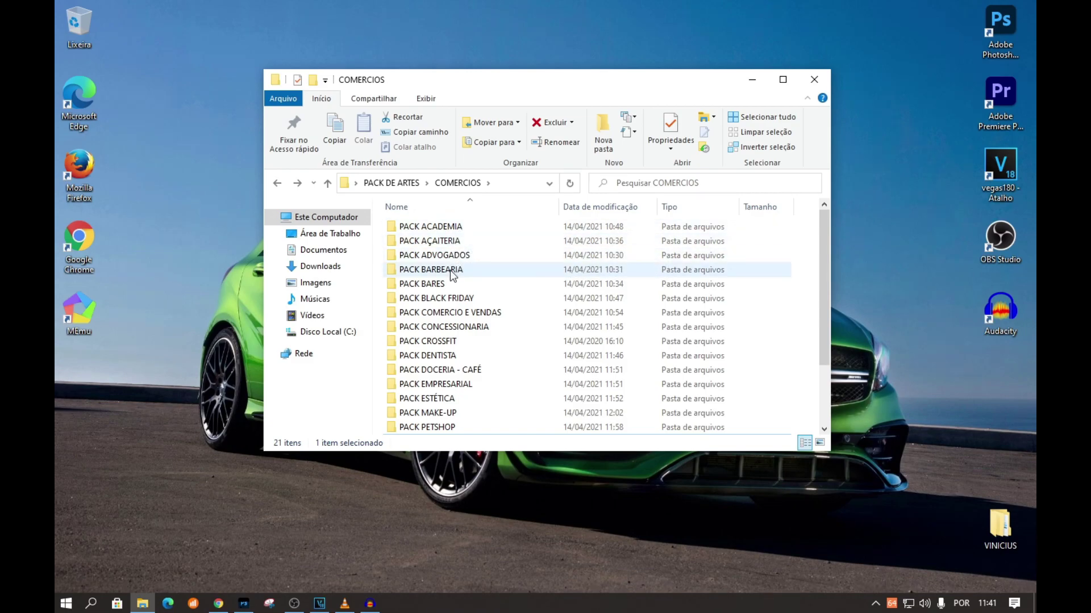
- In PACK BARBEARIA > BARBEARIA, browse the previews and open Barbearia (6).psd
double_click(443, 270)
click(585, 228)
double_click(585, 228)
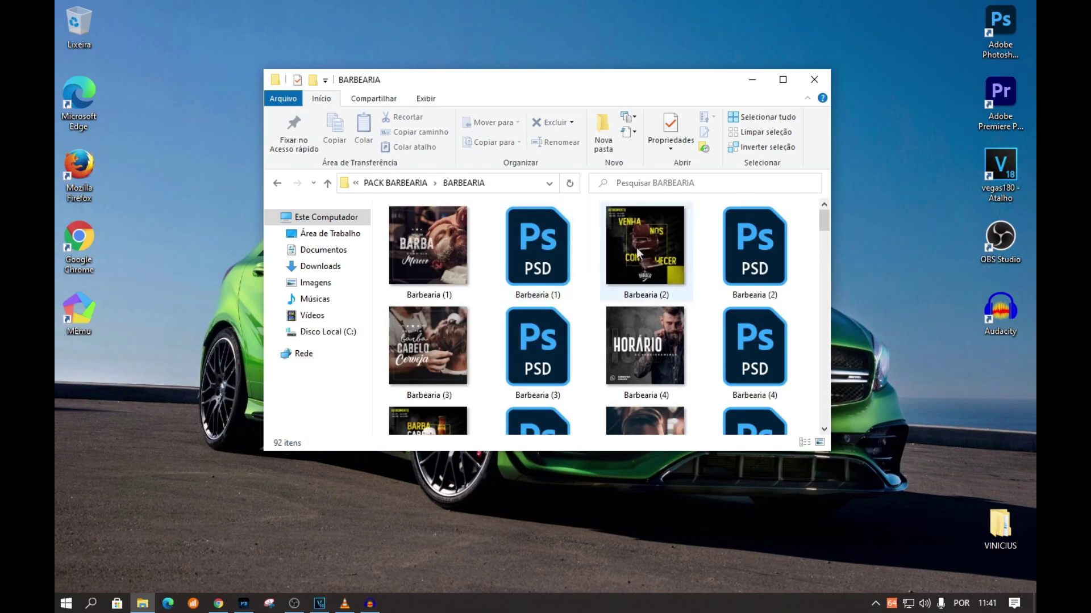
click(427, 246)
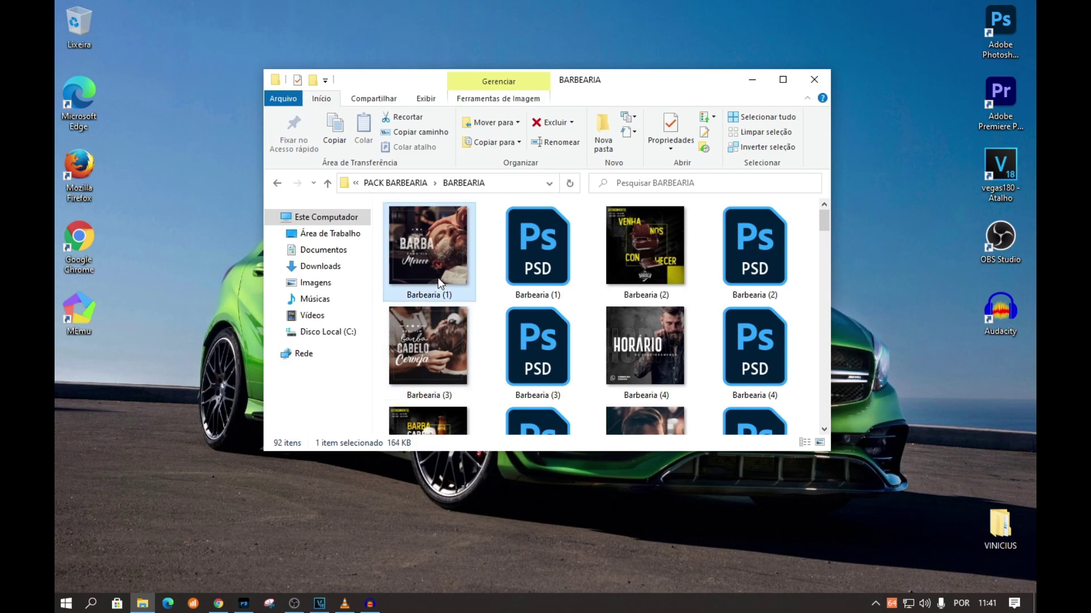
click(616, 271)
scroll(669, 334, down, 3)
scroll(669, 334, up, 3)
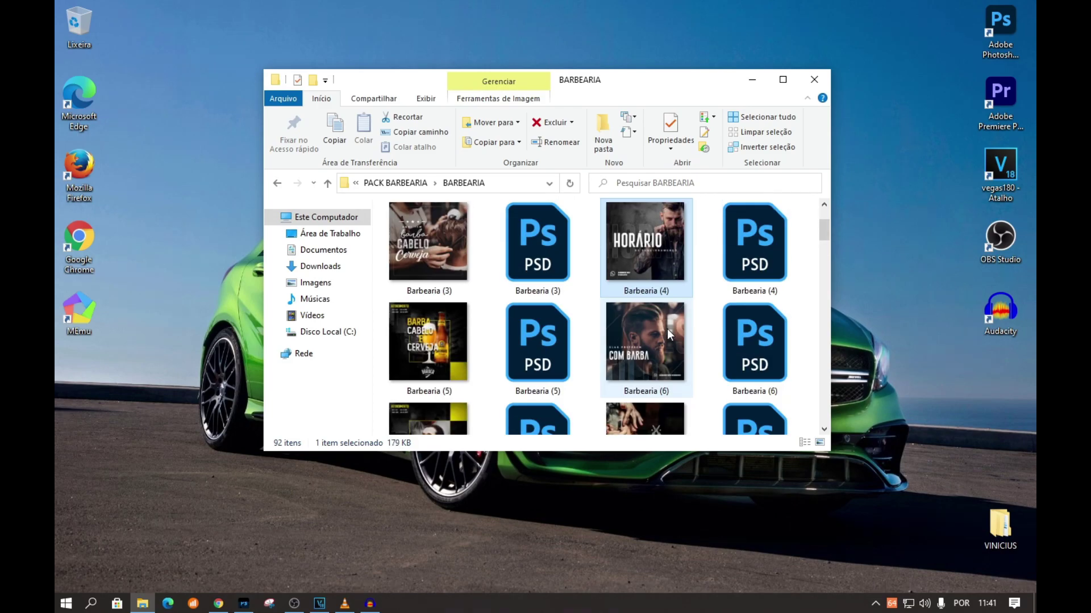
click(451, 346)
double_click(741, 352)
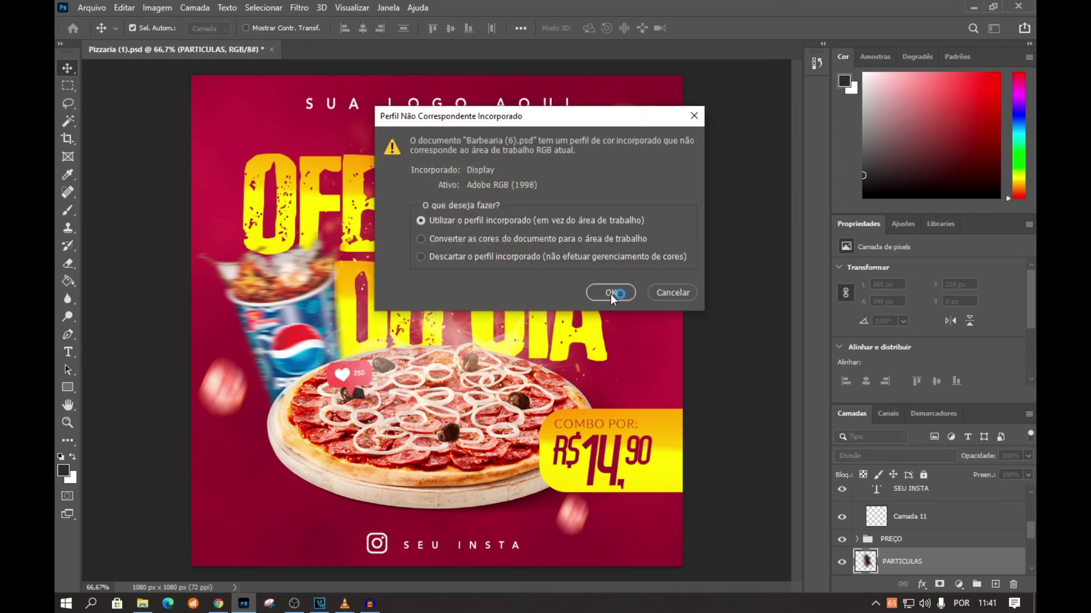
- Open the file keeping its embedded colour profile and expand the Texto layer group
click(610, 293)
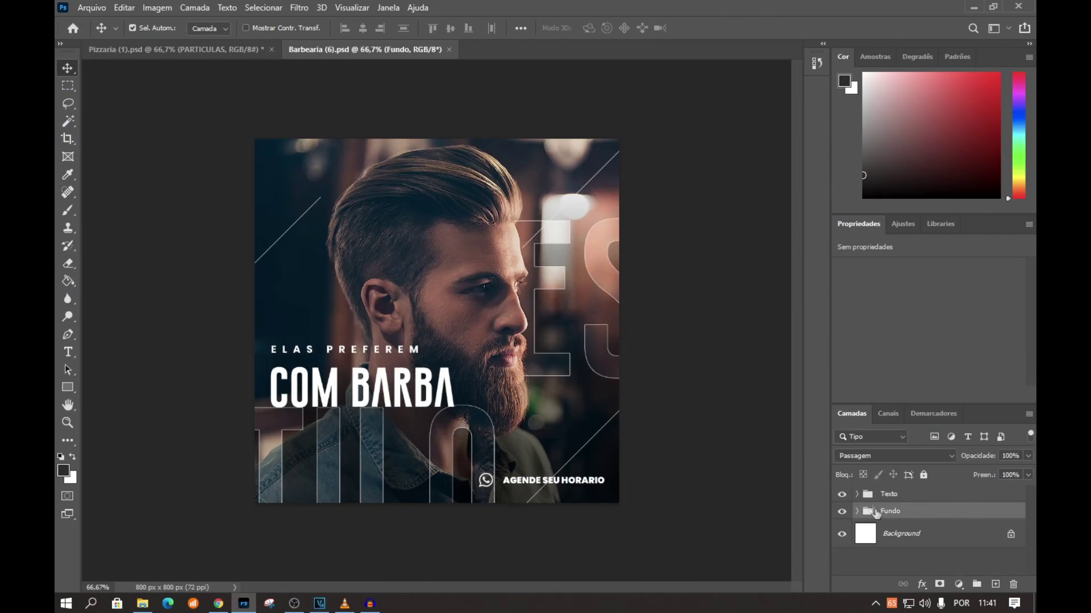
click(857, 494)
click(914, 518)
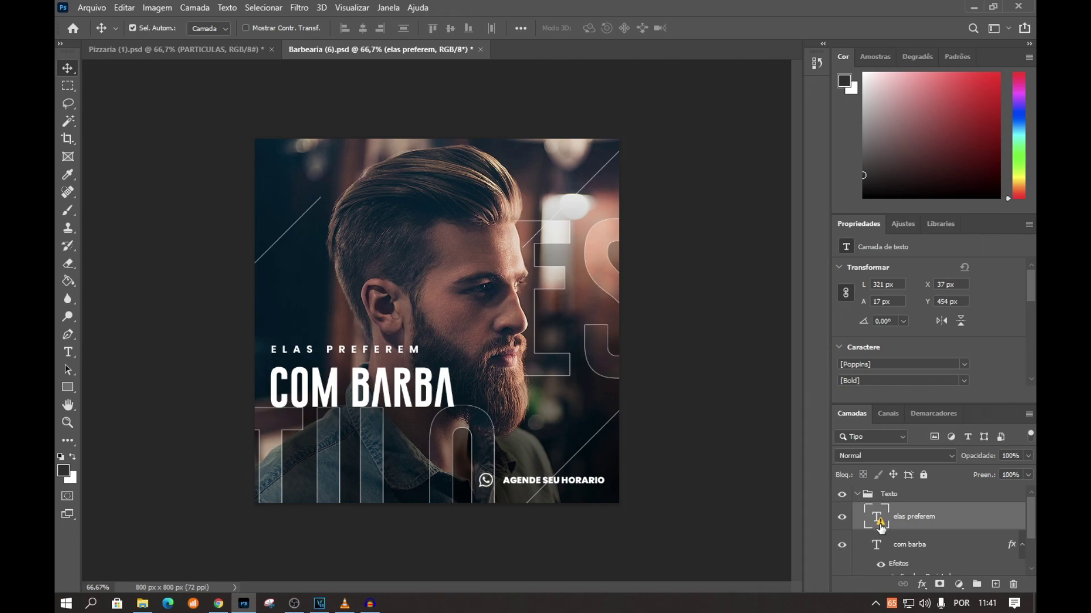
- Select the COM BARBA headline text with the Type tool, then commit
click(67, 350)
click(319, 388)
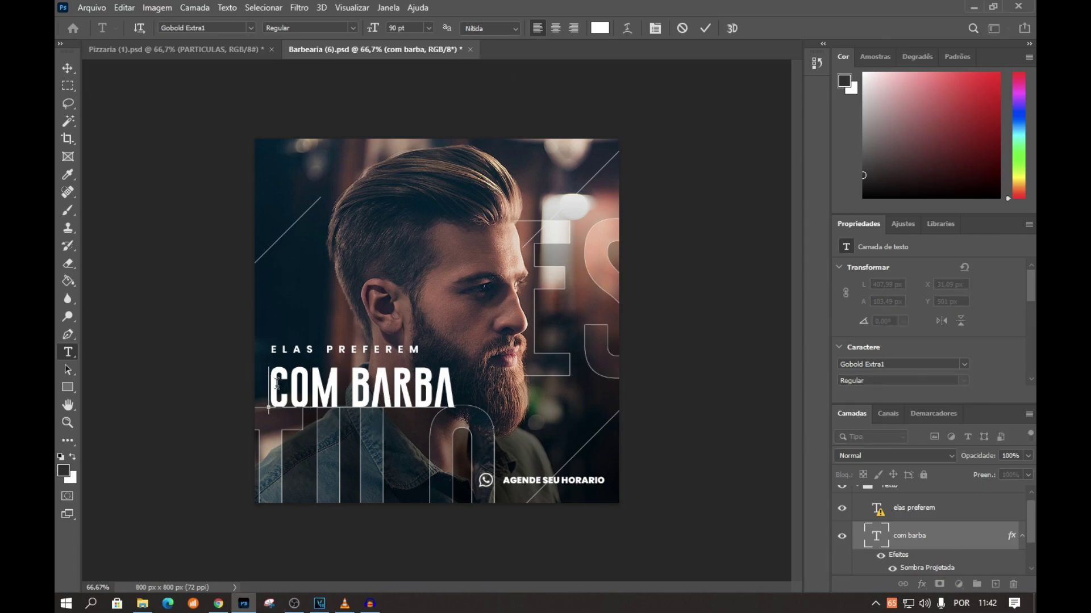
drag(266, 379, 455, 392)
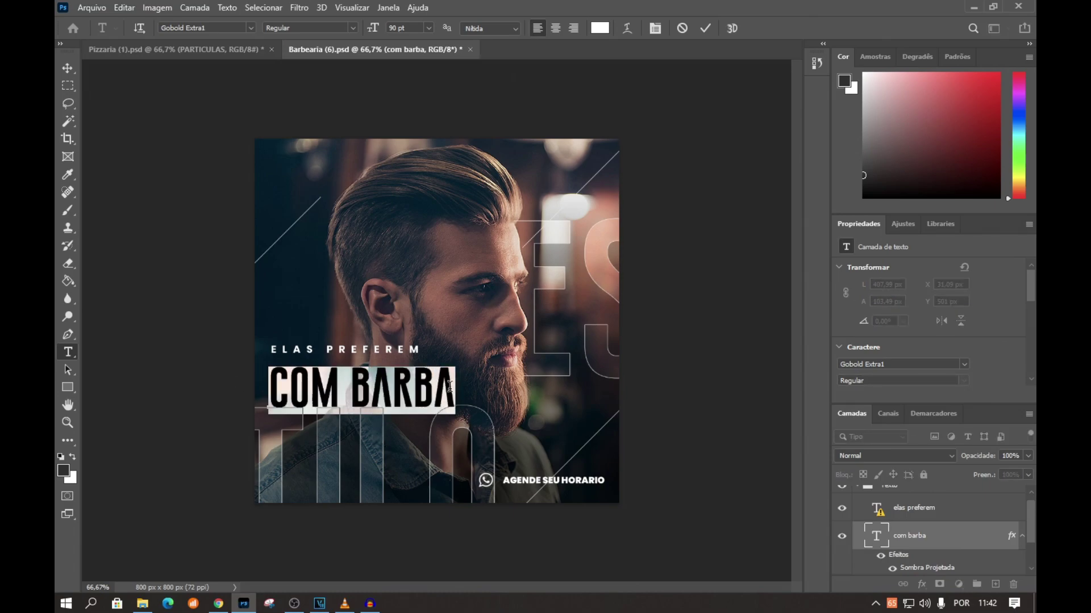
click(954, 514)
- Try editing ELAS PREFEREM, dismiss the Poppins Bold missing-font warning, and minimize Photoshop
click(902, 515)
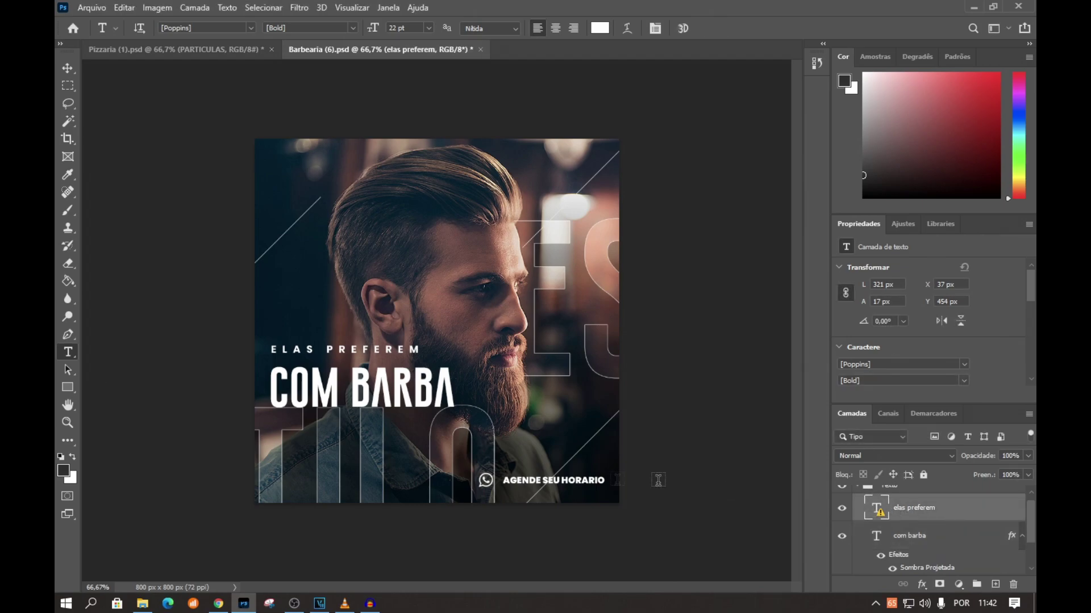
click(307, 349)
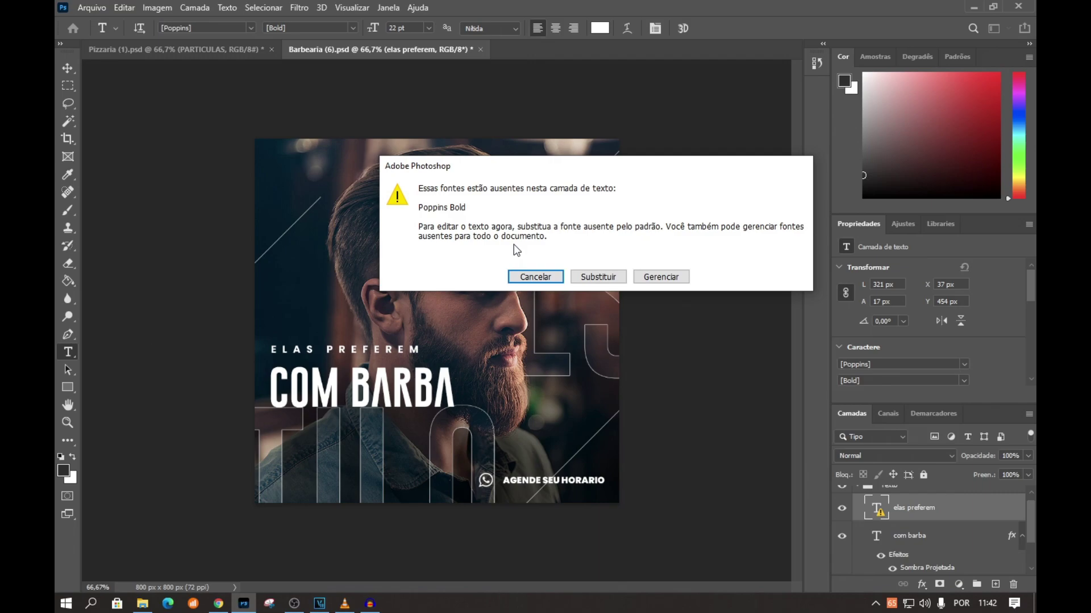
click(536, 278)
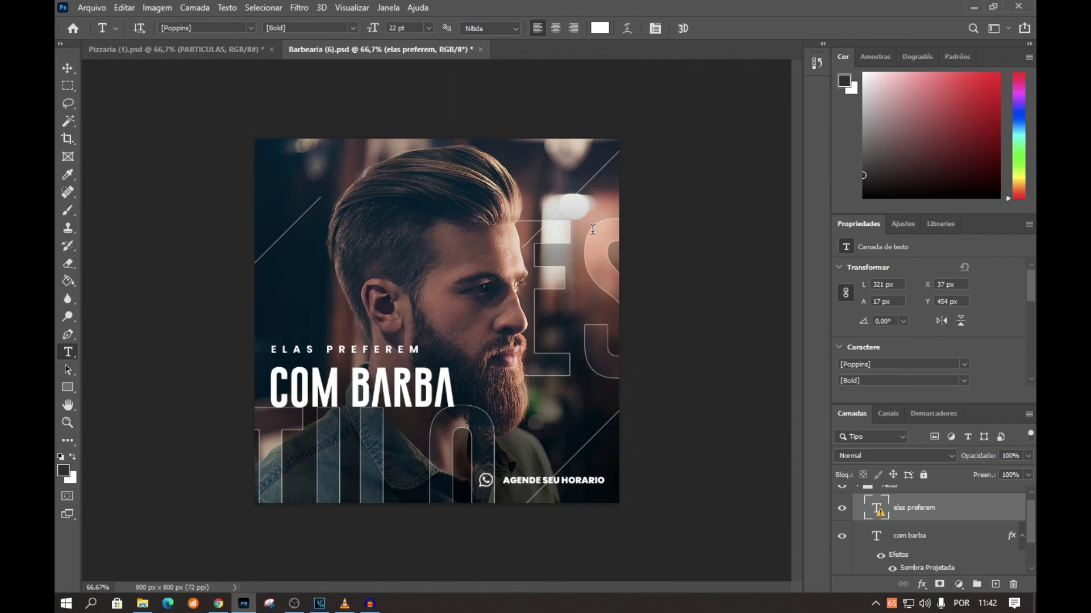
click(976, 7)
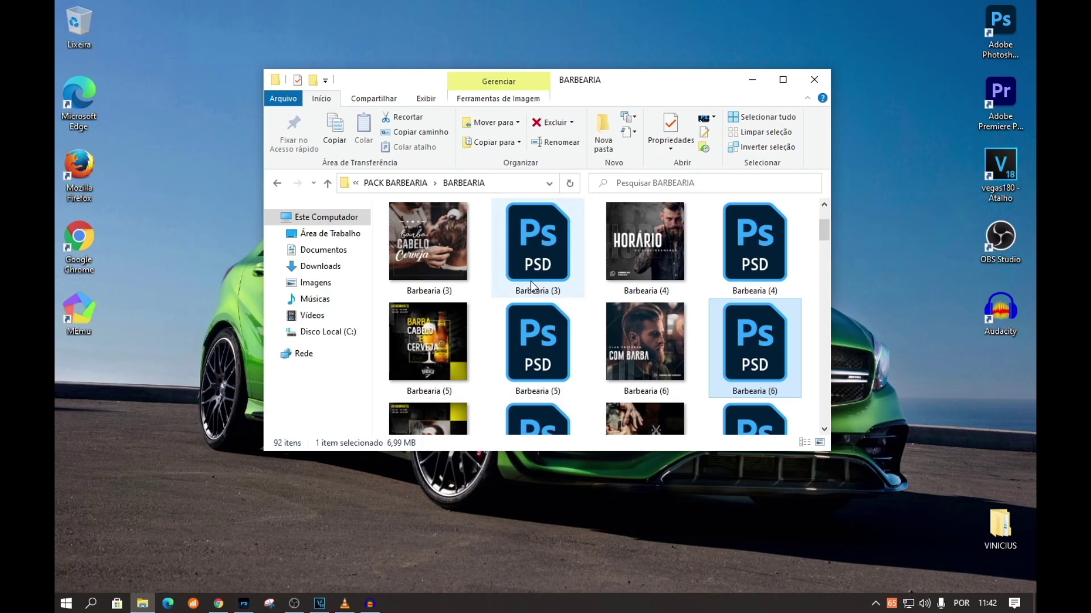